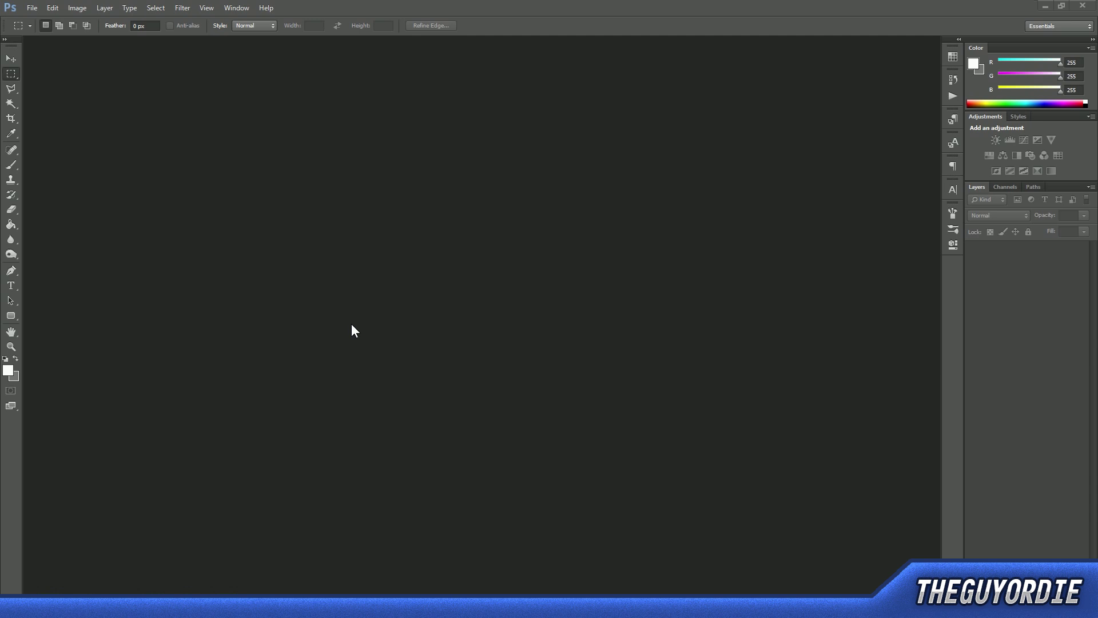
Open 3D Minecraft Text Template.psd and try whole-canvas and lower-strip selections, then deselect.
left_click_drag(178, 280, 380, 258)
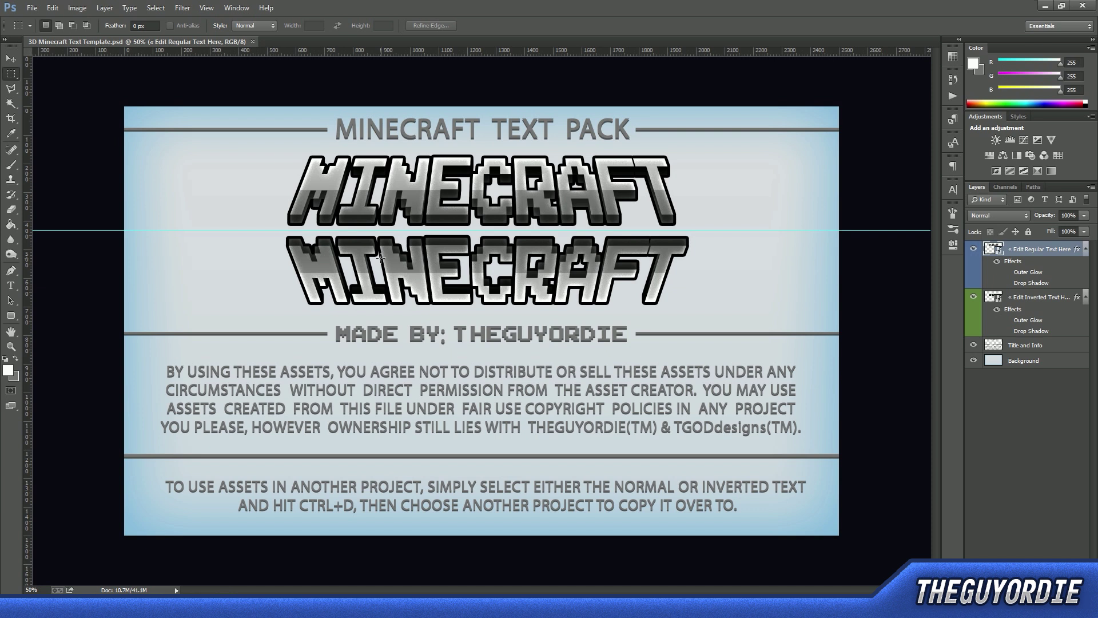
key("ctrl+a")
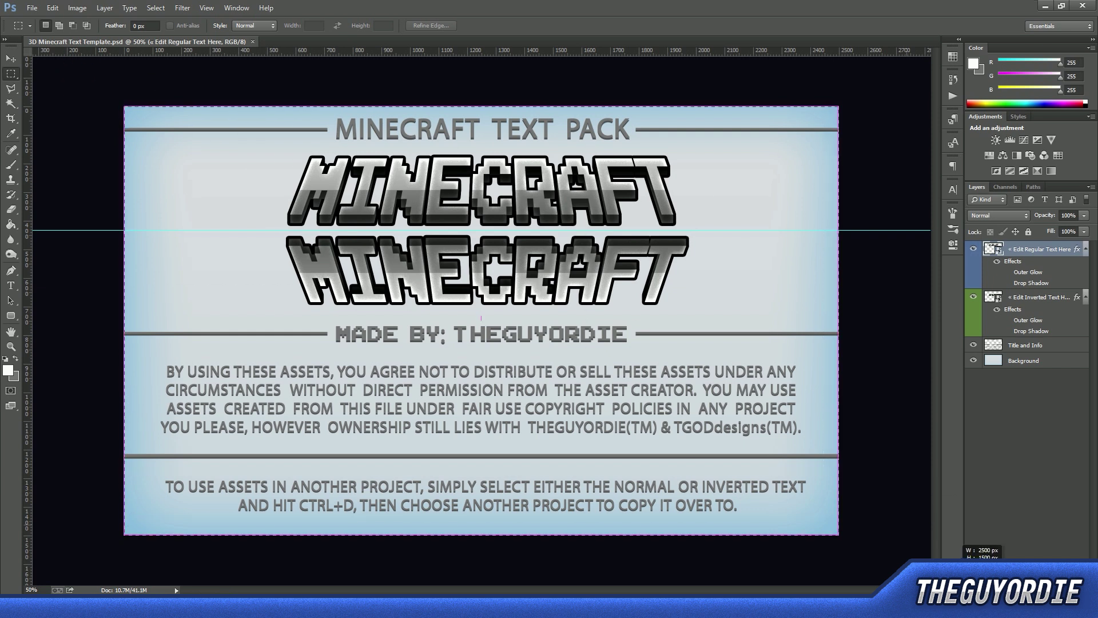
key("ctrl+d")
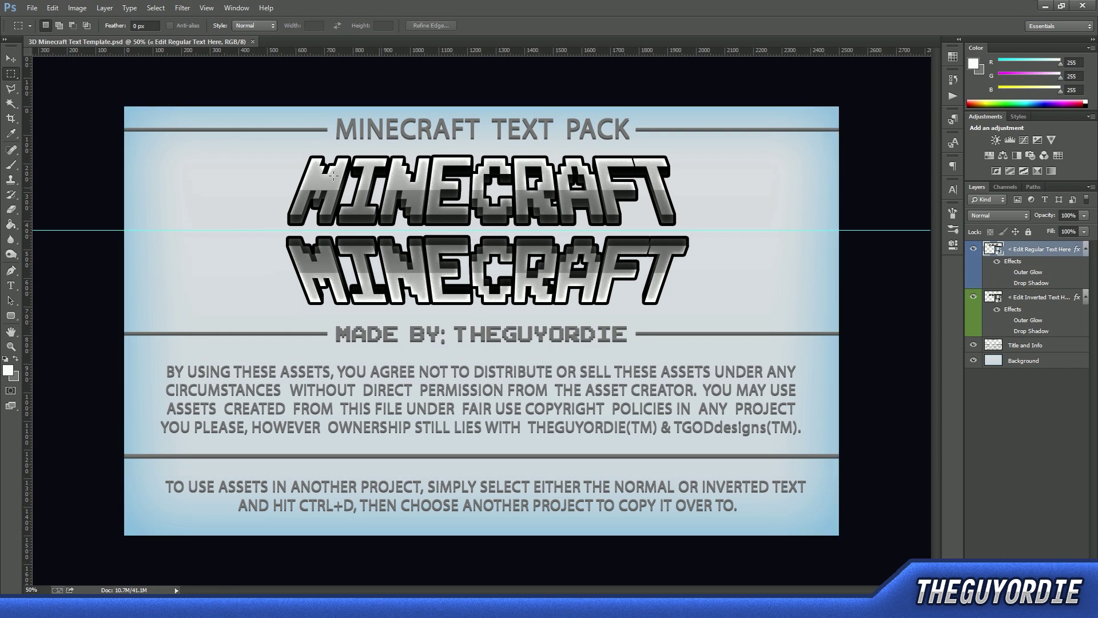
left_click_drag(101, 323, 860, 464)
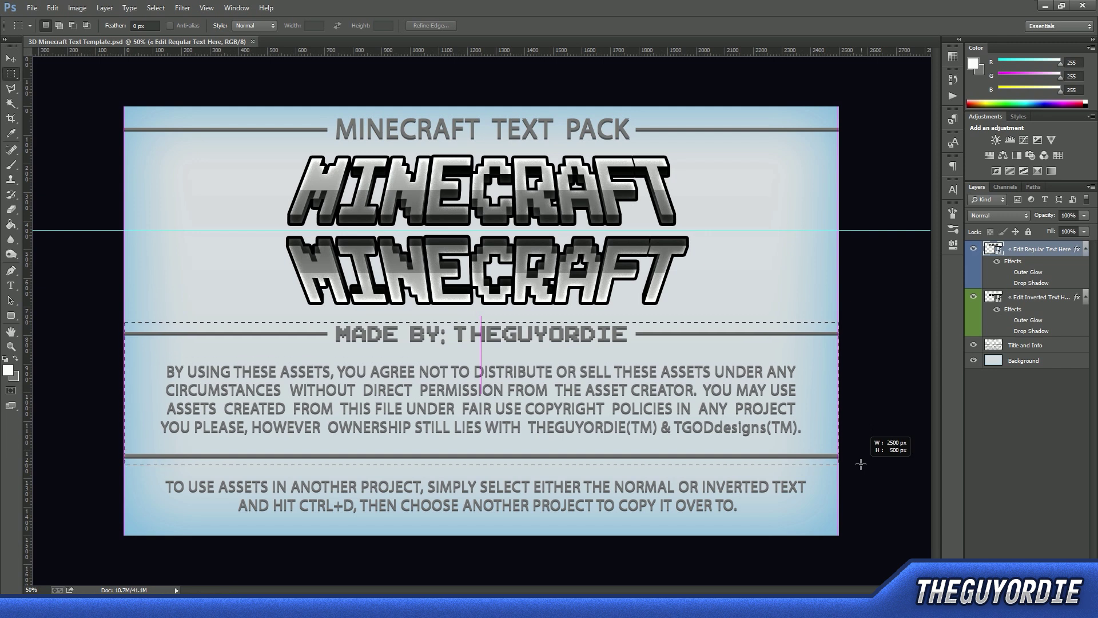
left_click_drag(68, 555, 855, 457)
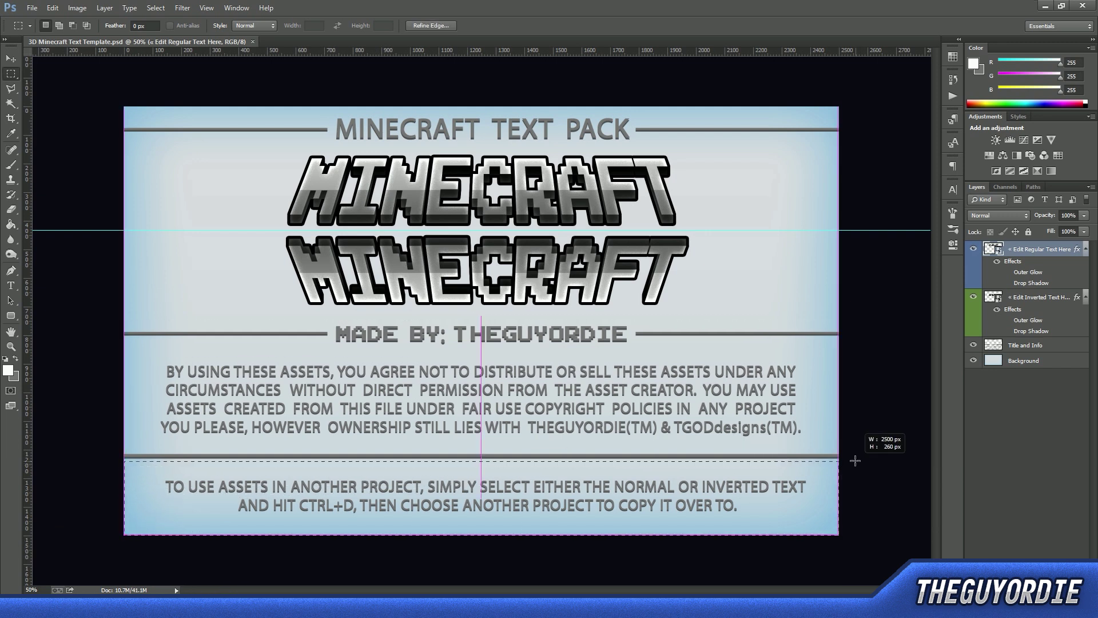
left_click(855, 461)
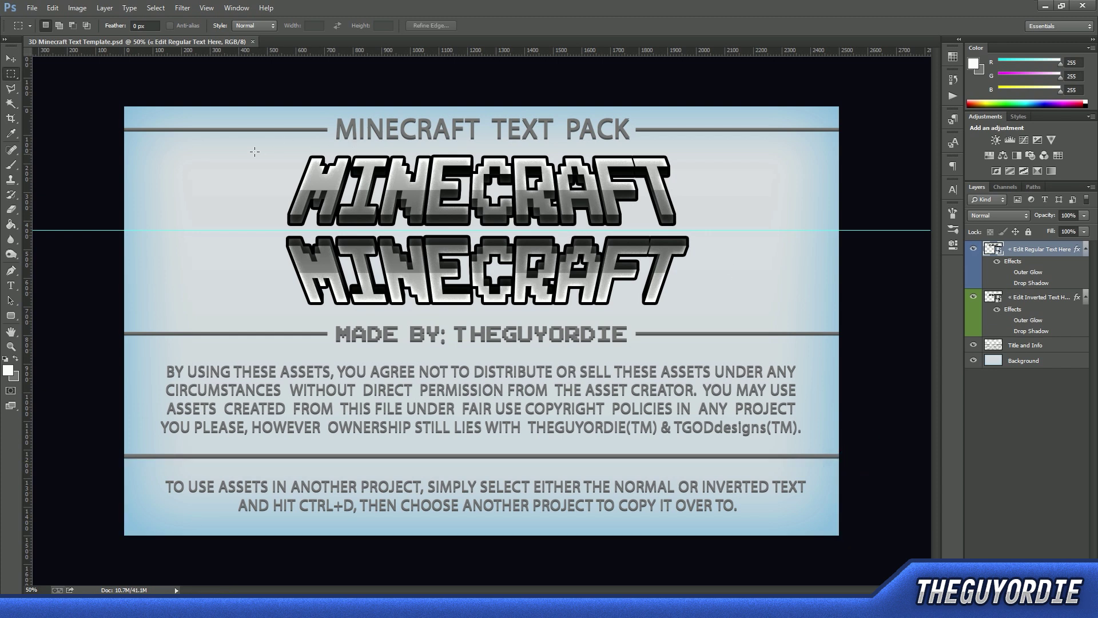
Draw marquees around the top and bottom MINECRAFT text, then clear the selection.
left_click_drag(252, 144, 715, 229)
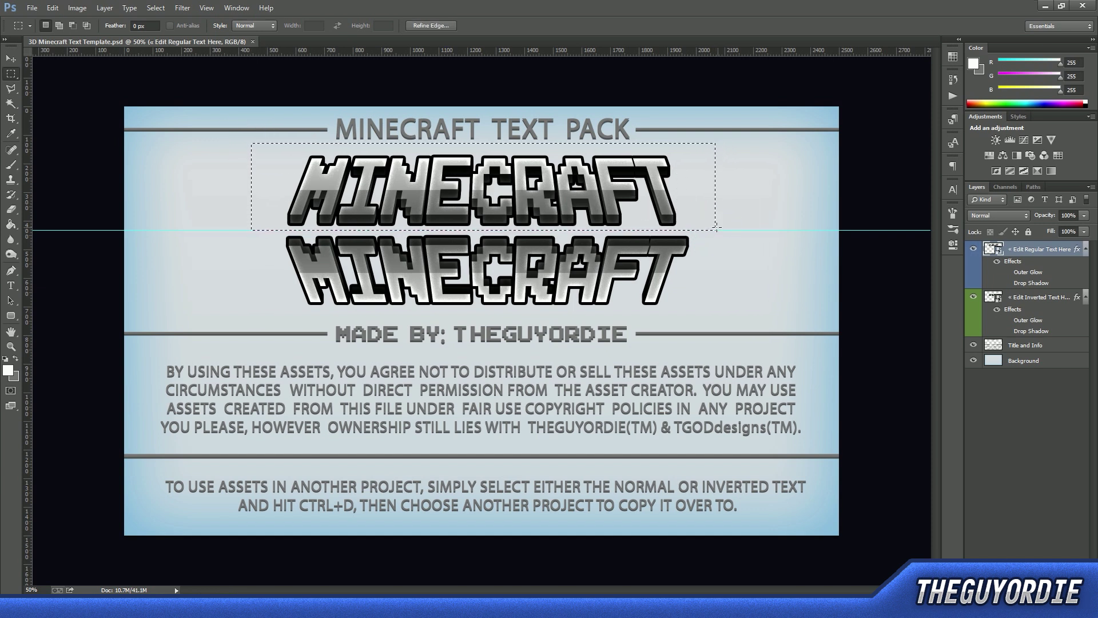
left_click(680, 208)
left_click_drag(240, 149, 742, 236)
left_click_drag(718, 307, 270, 229)
left_click(248, 234)
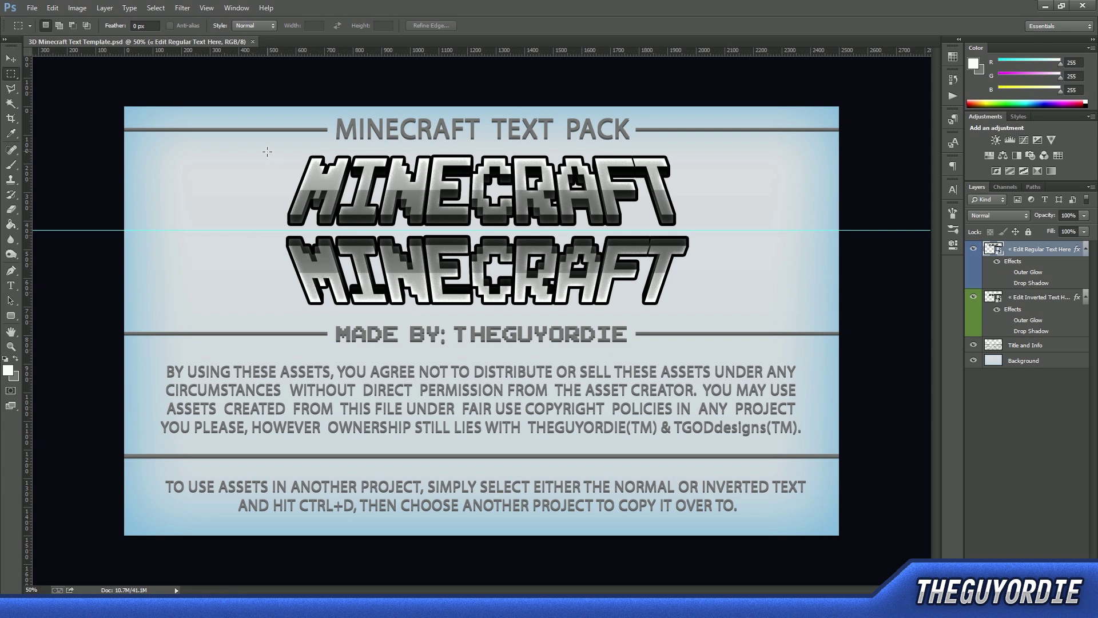
left_click_drag(267, 151, 698, 230)
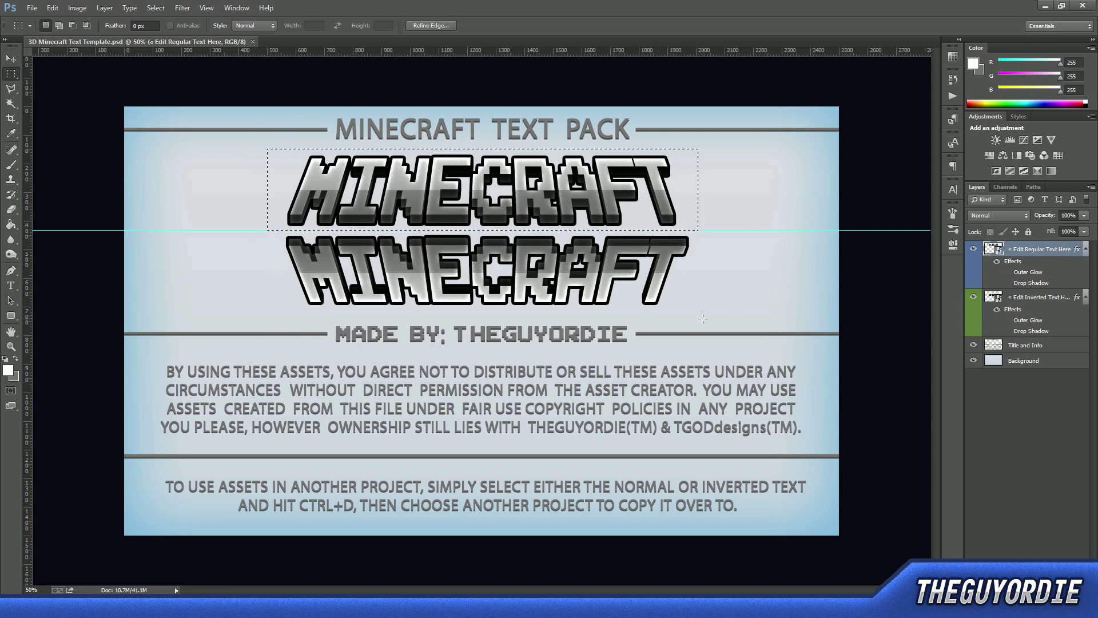
left_click_drag(703, 320, 235, 230)
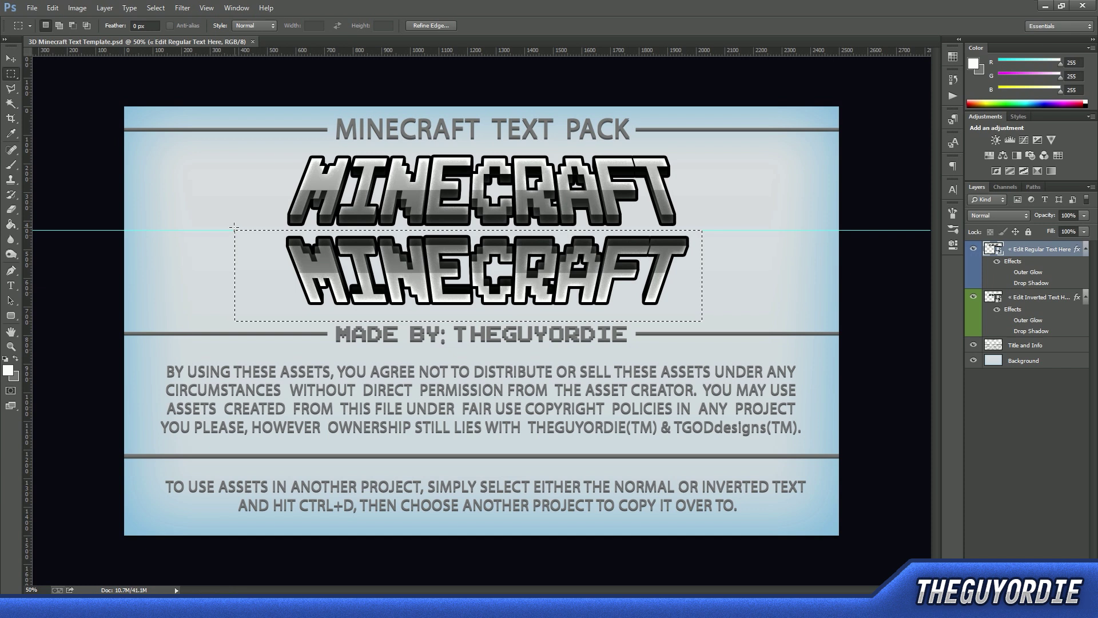
left_click(210, 253)
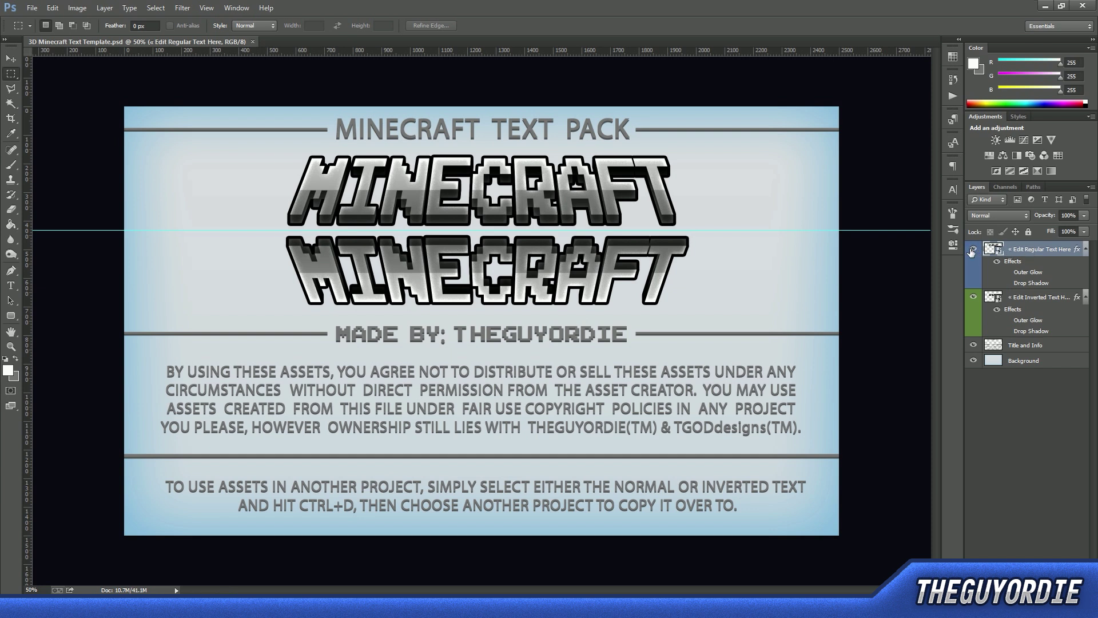
Toggle visibility of the top and bottom MINECRAFT text layers to compare them.
left_click(973, 250)
left_click(973, 250)
left_click(973, 250)
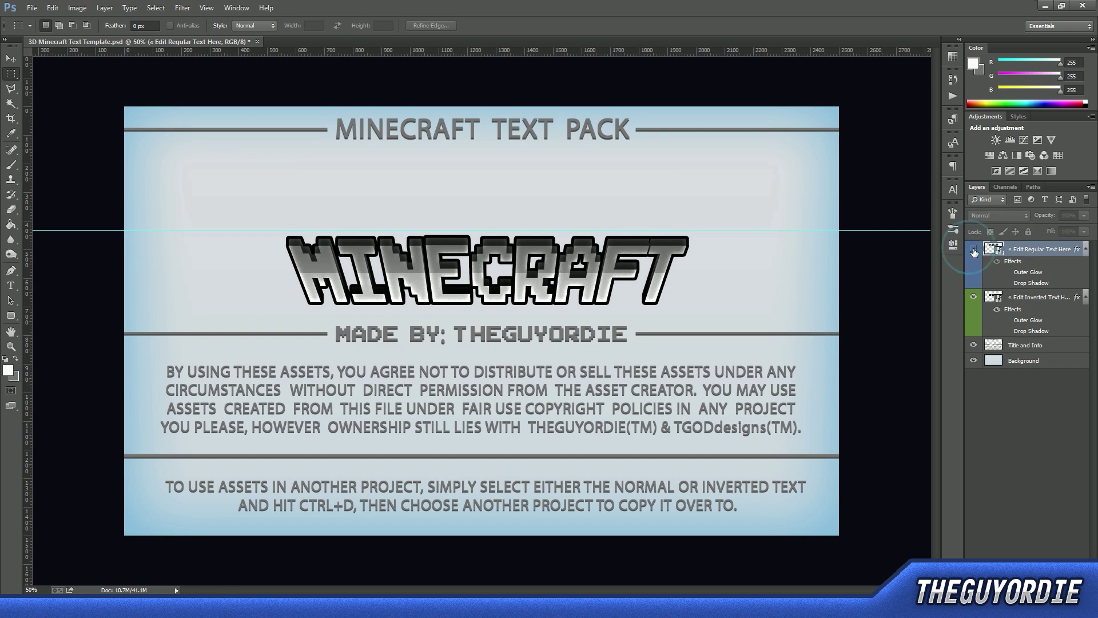
left_click(974, 250)
left_click(974, 298)
left_click(974, 298)
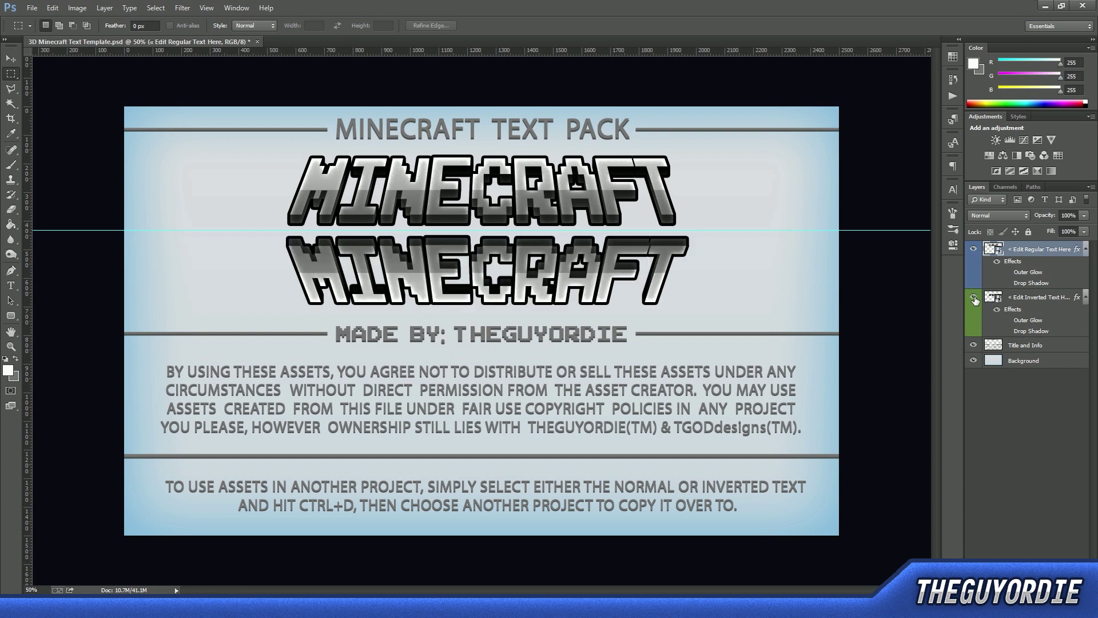
left_click(974, 298)
left_click(974, 298)
Open the top text's smart object, then its nested MINECRAFT1.psb text object.
double_click(993, 250)
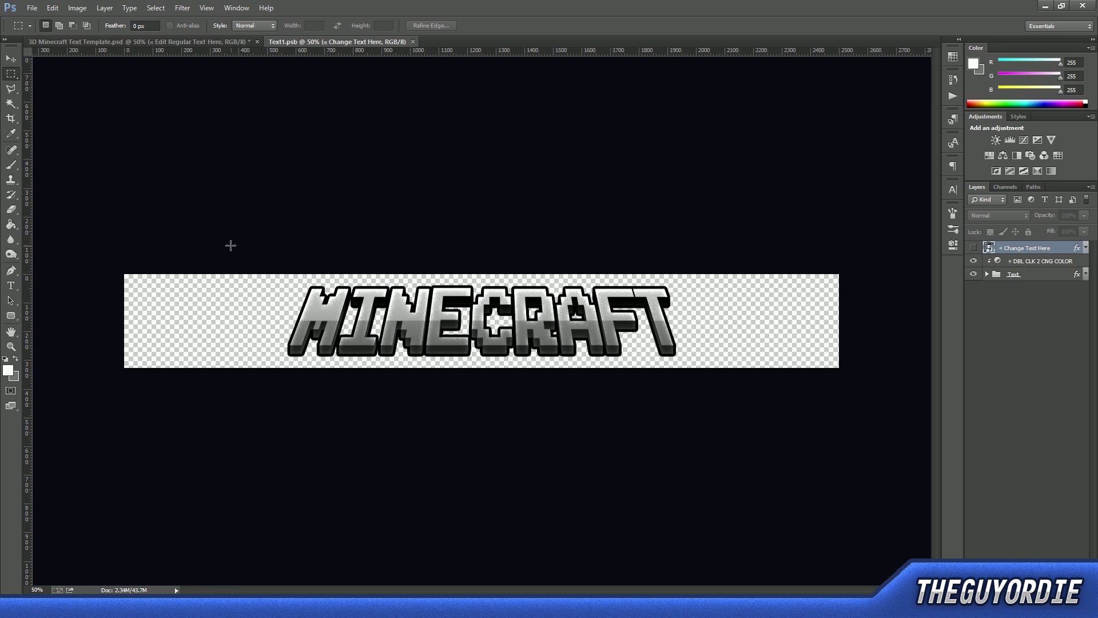
left_click_drag(258, 266, 733, 420)
left_click(767, 409)
double_click(989, 250)
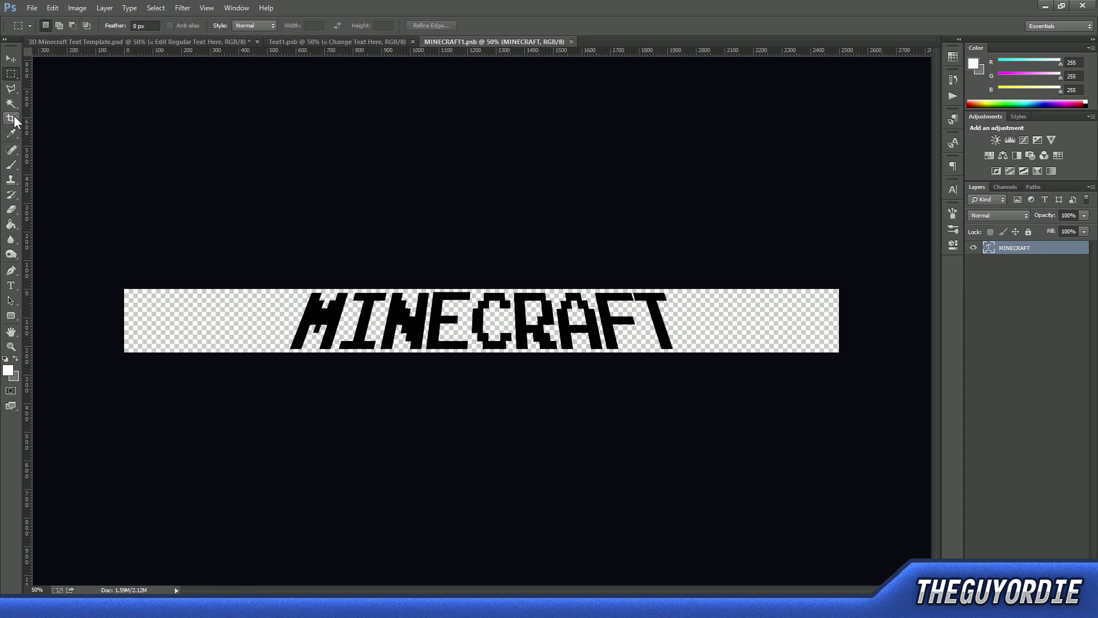
With the Type tool, select the whole MINECRAFT word in the text layer.
left_click(10, 284)
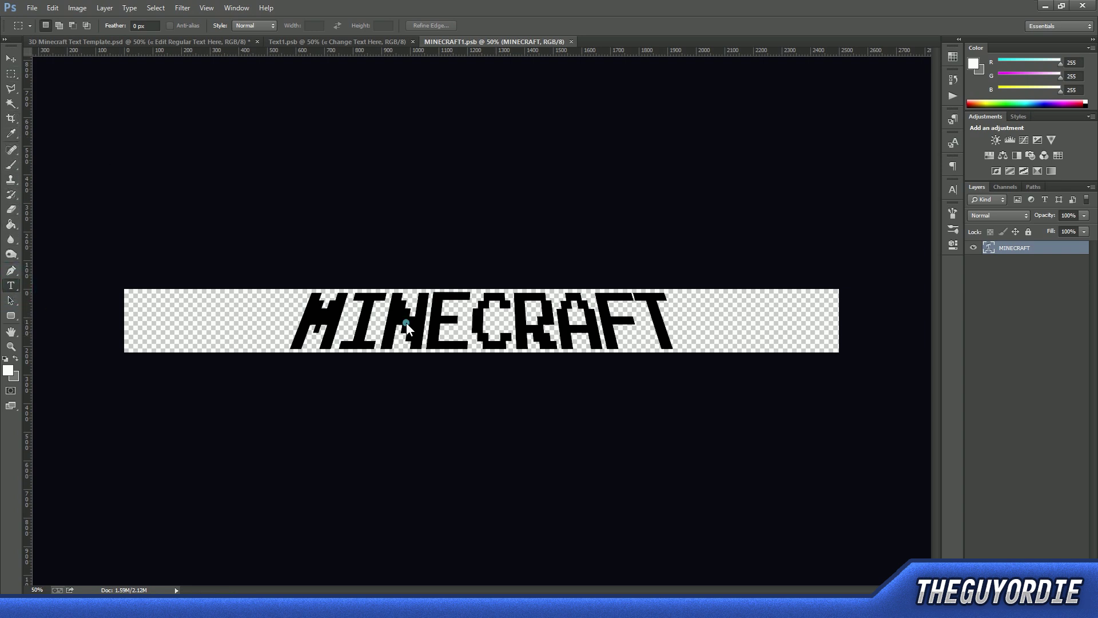
left_click(406, 321)
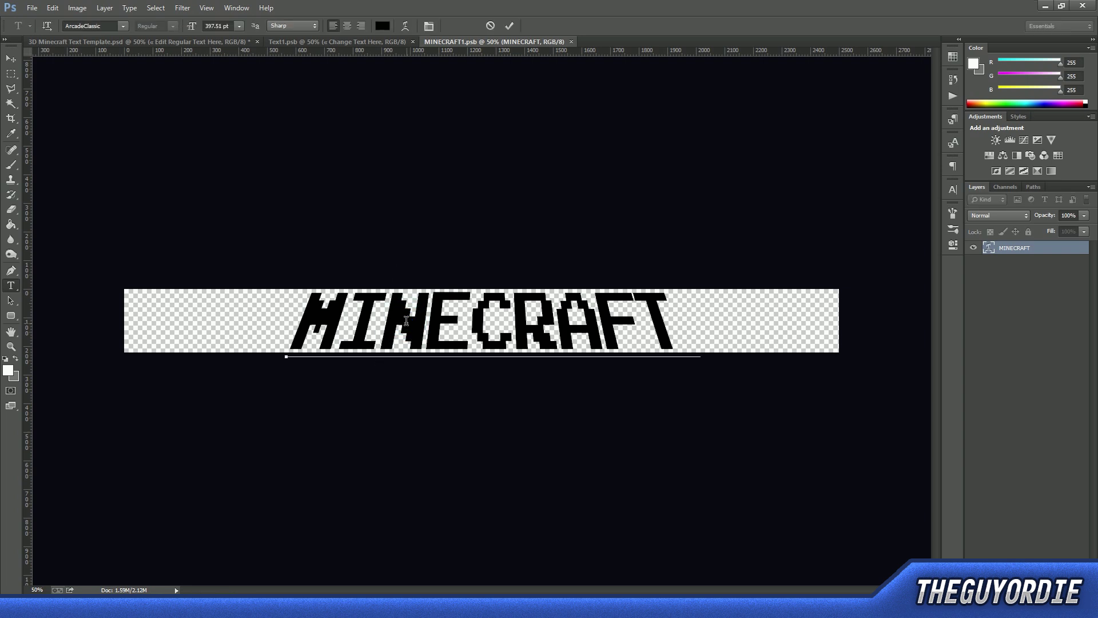
key("ctrl+a")
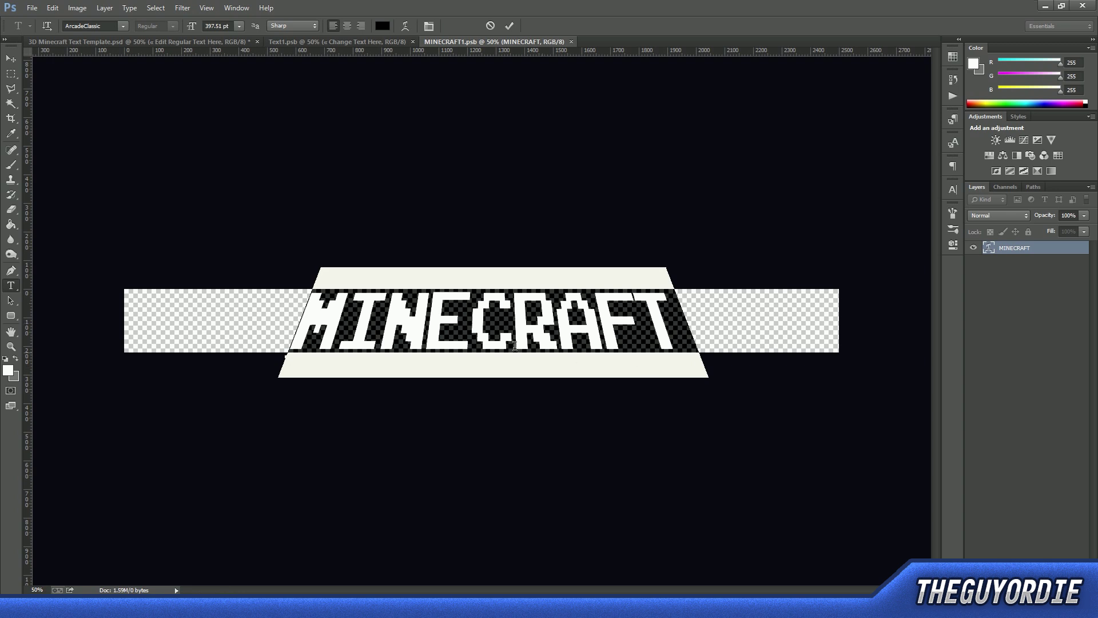
left_click(346, 319)
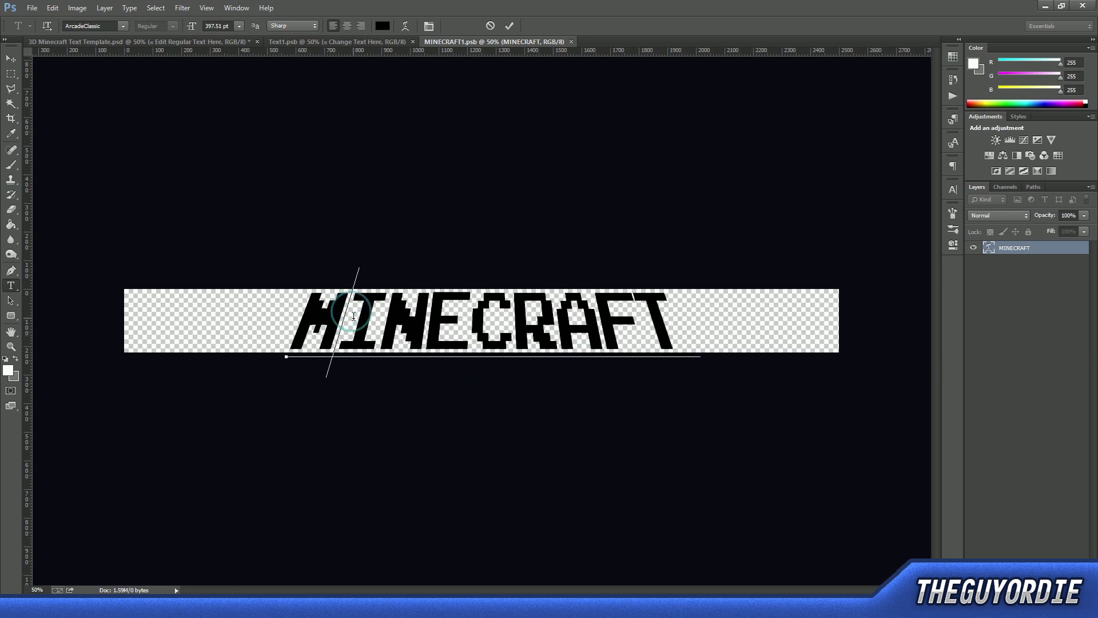
left_click_drag(348, 318, 589, 321)
left_click(303, 314)
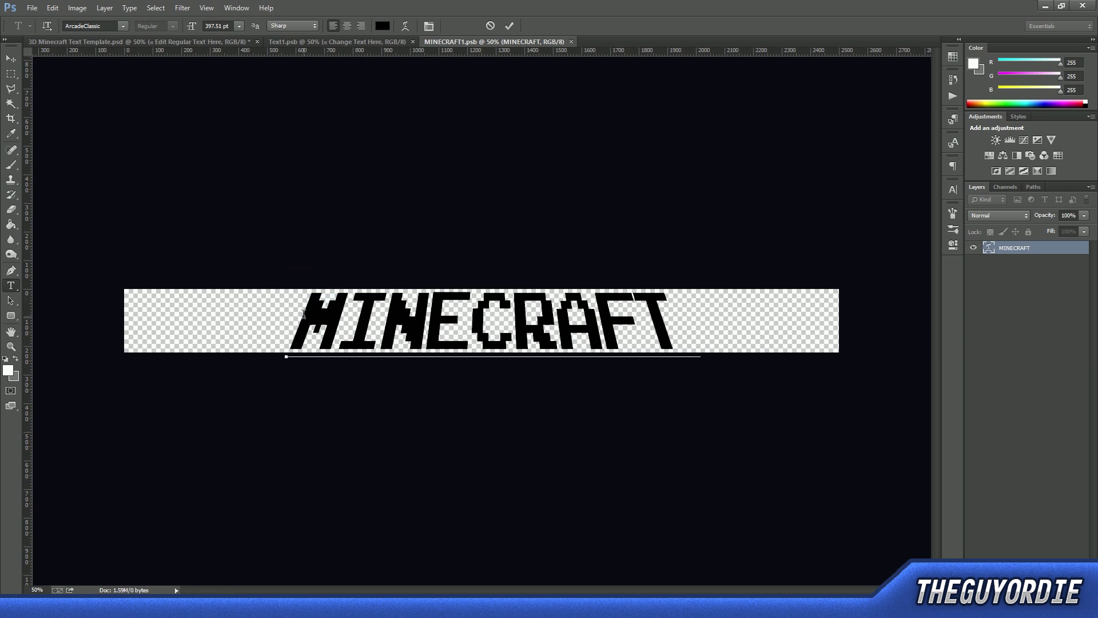
left_click_drag(304, 313, 577, 331)
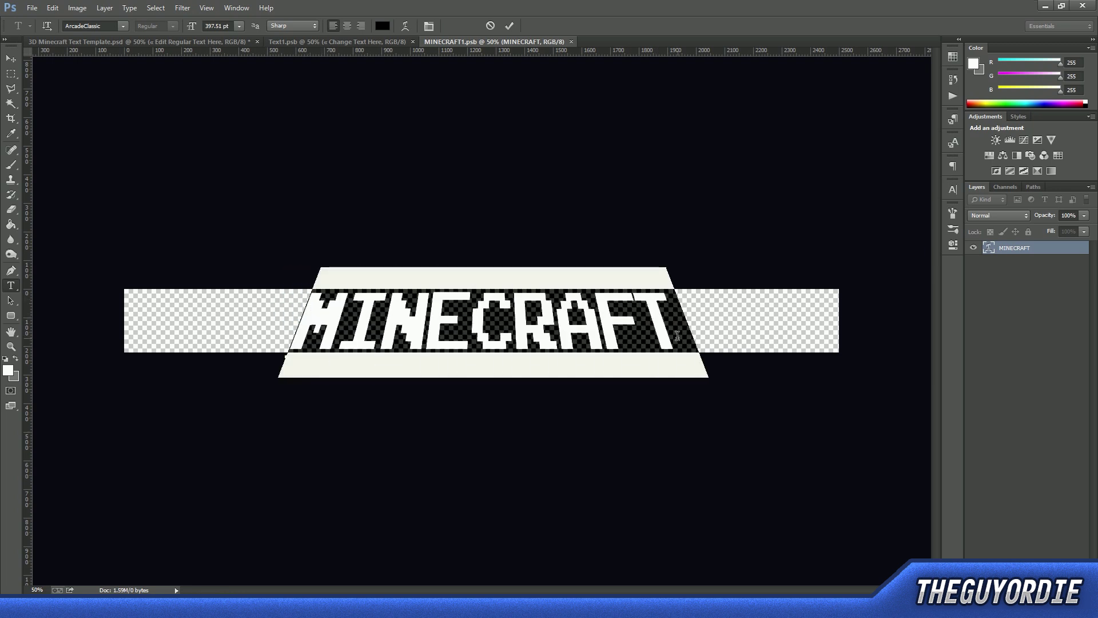
left_click(677, 336)
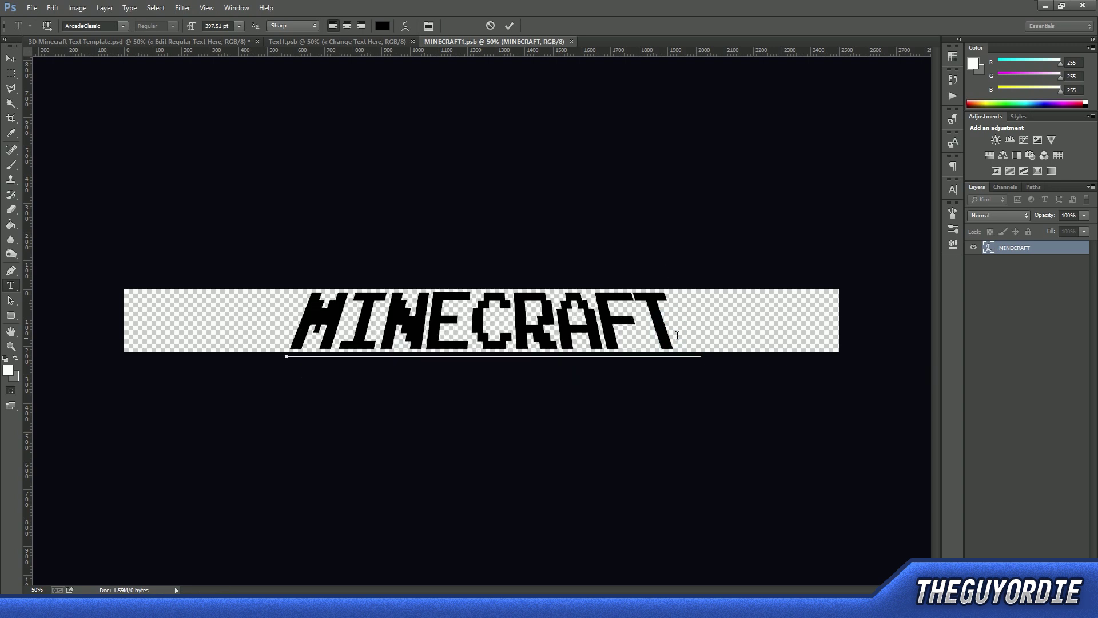
left_click_drag(685, 330, 314, 306)
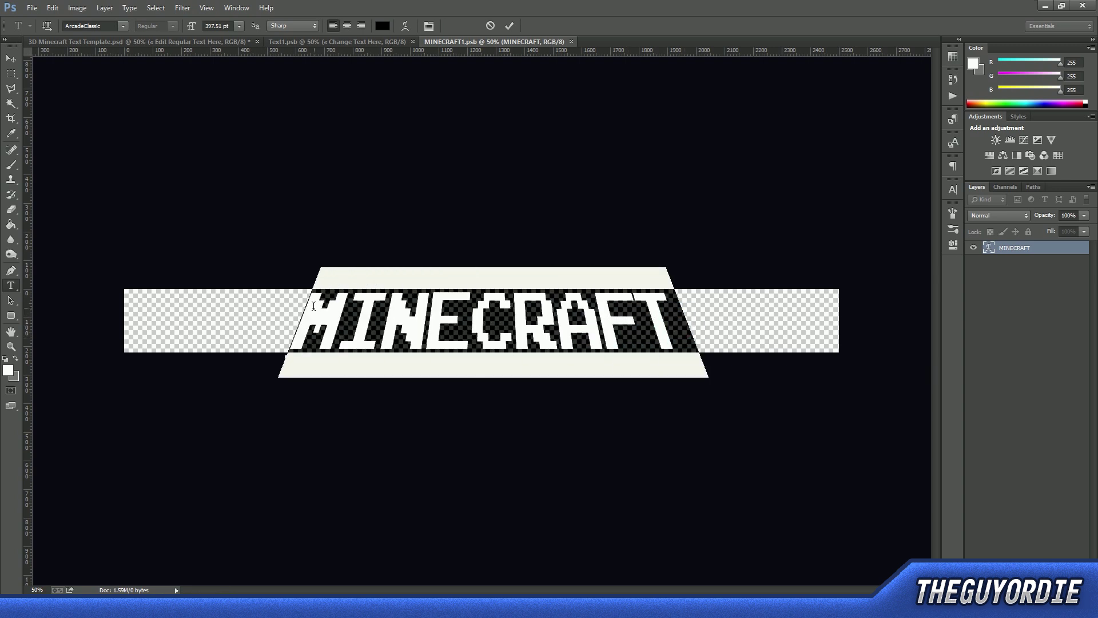
Type THEGUYORDIE over MINECRAFT, try left alignment, then undo back to centred.
type("THE")
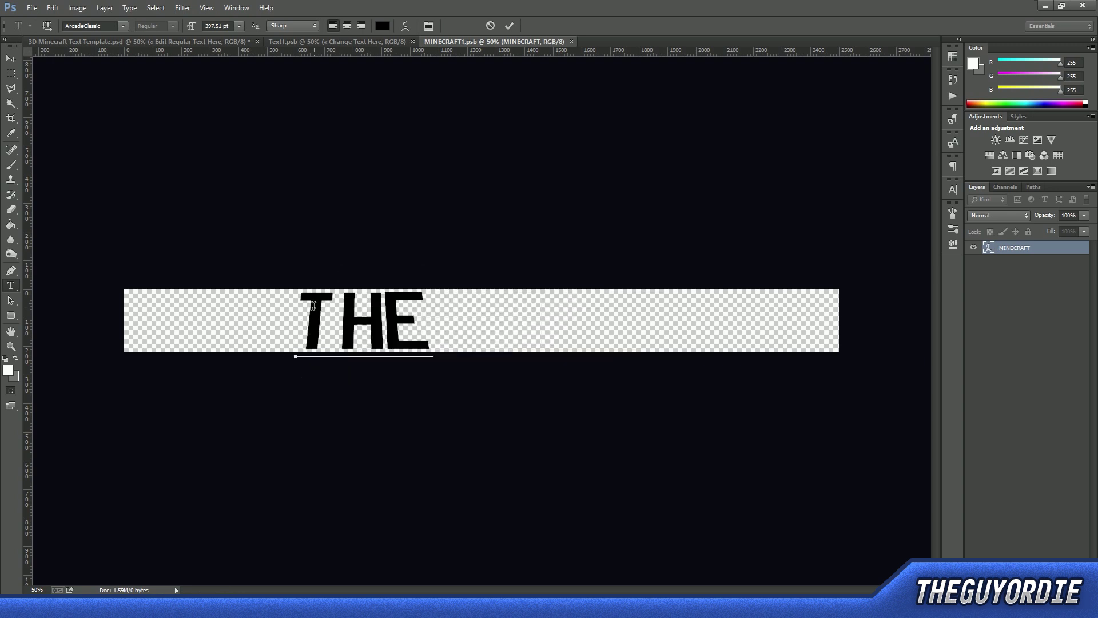
type("GUYORDIE")
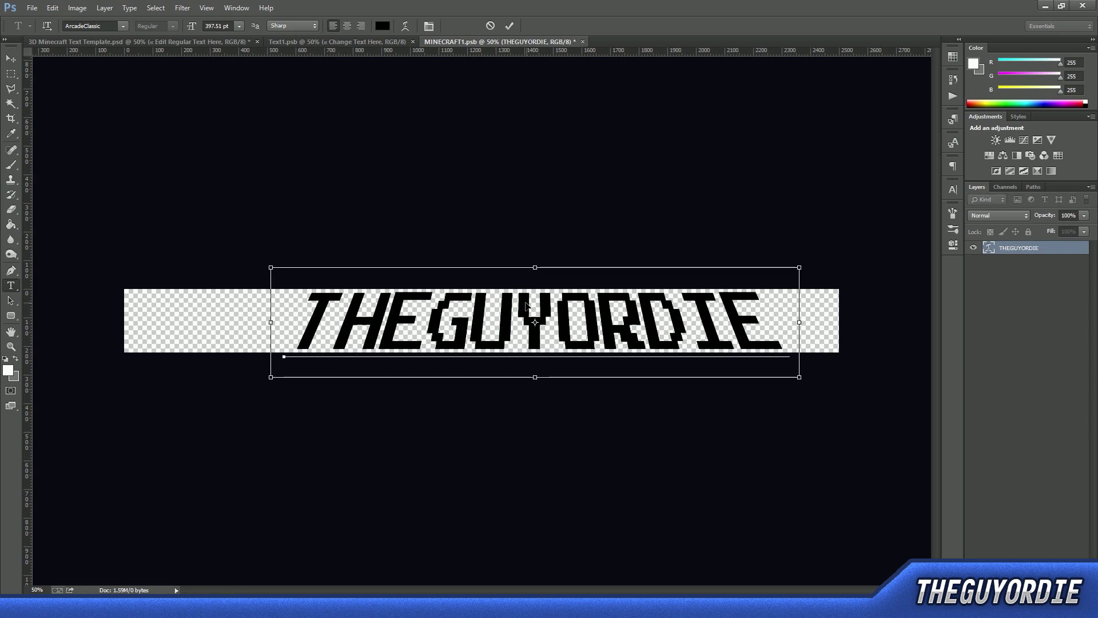
key("ctrl+a")
left_click(953, 166)
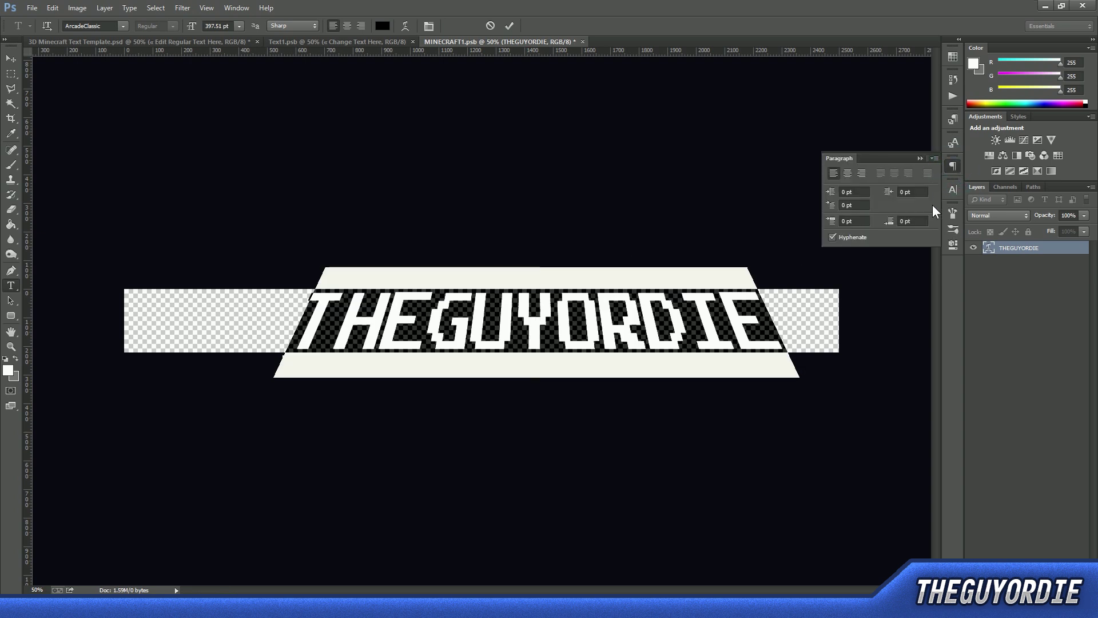
left_click(834, 173)
left_click(953, 166)
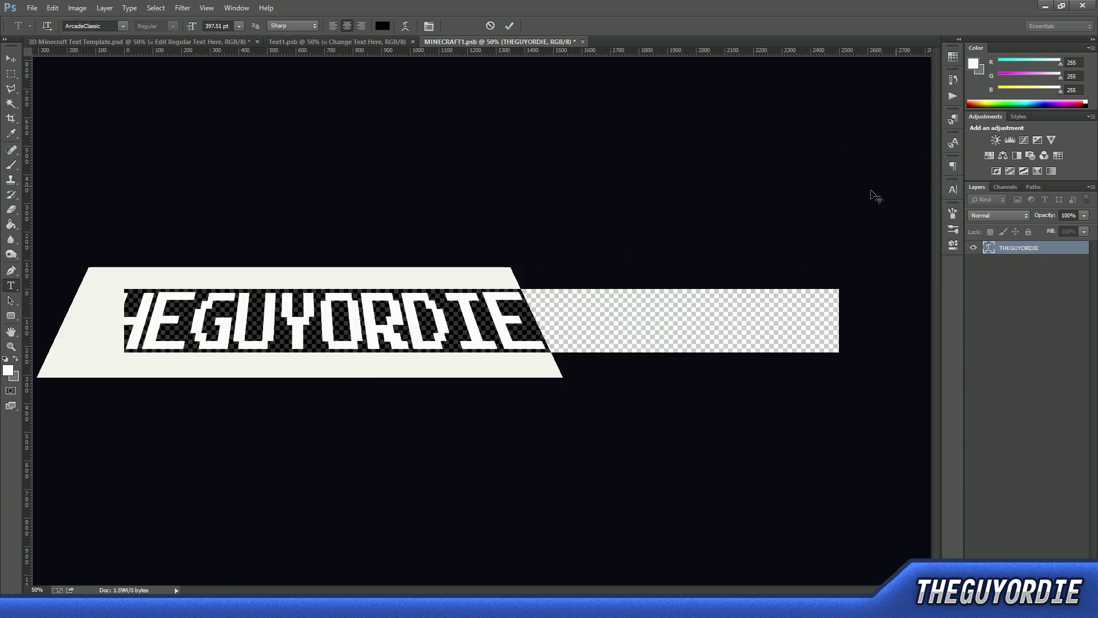
left_click(460, 263)
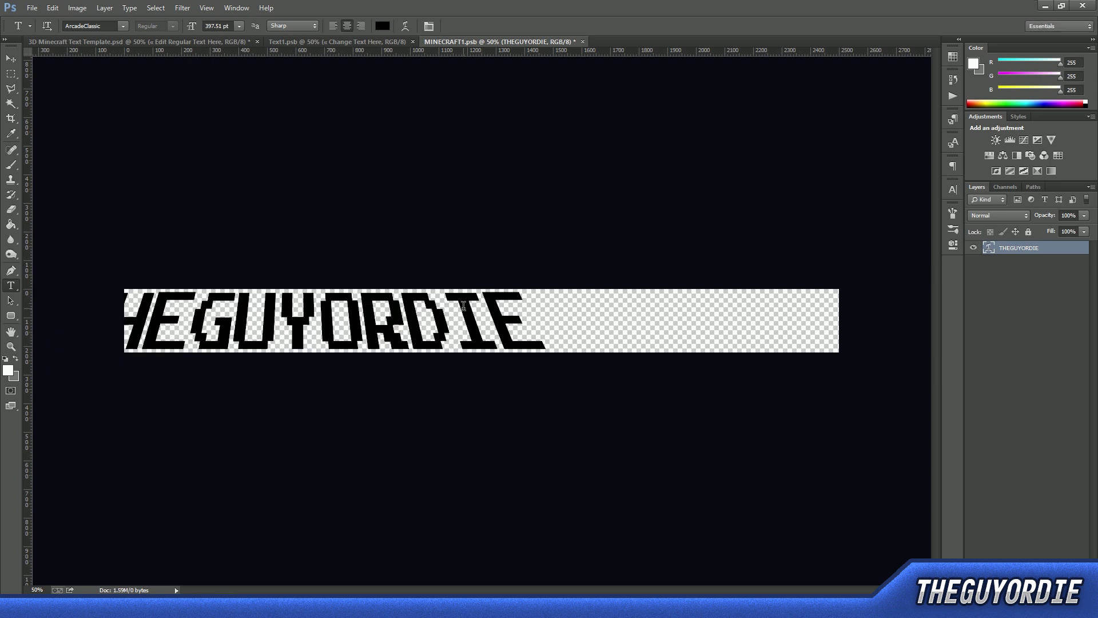
key("ctrl+z")
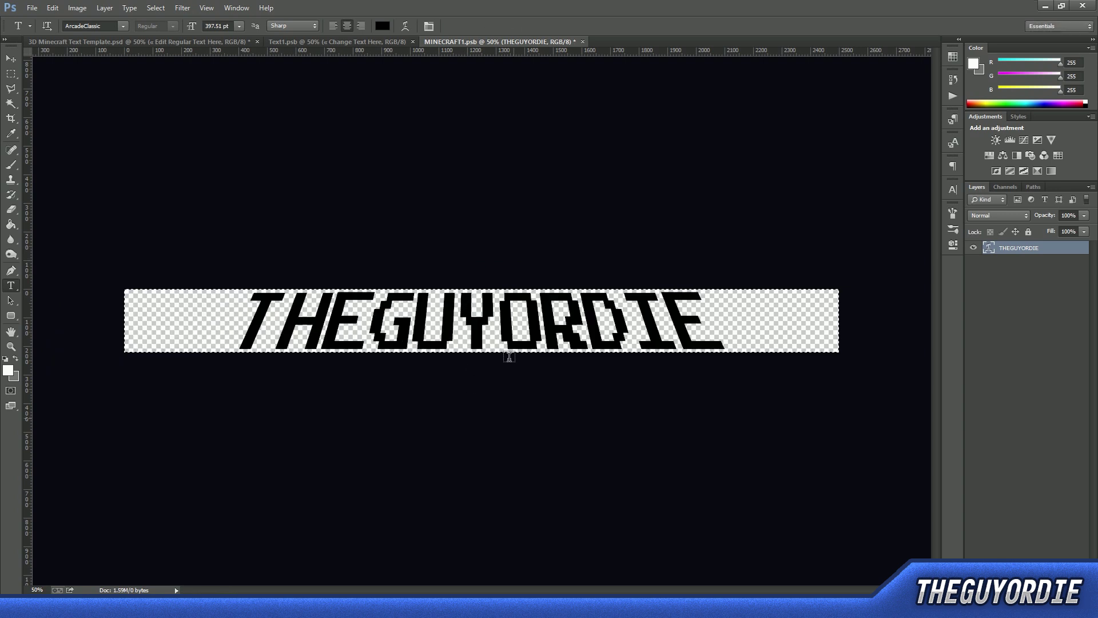
Save MINECRAFT1.psb and close it.
key("m")
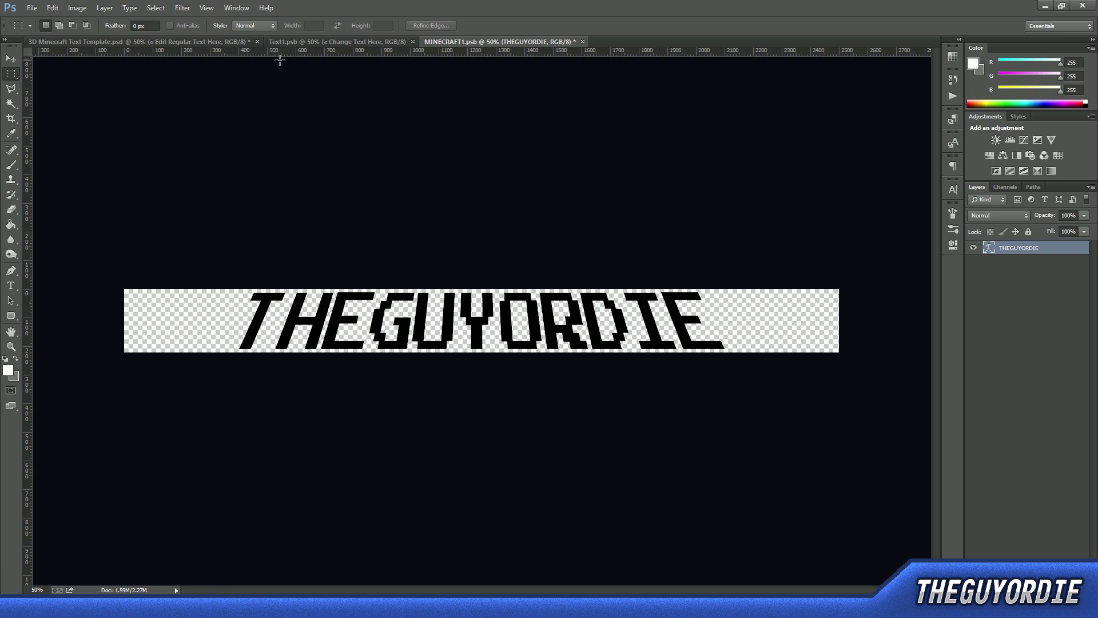
left_click(32, 8)
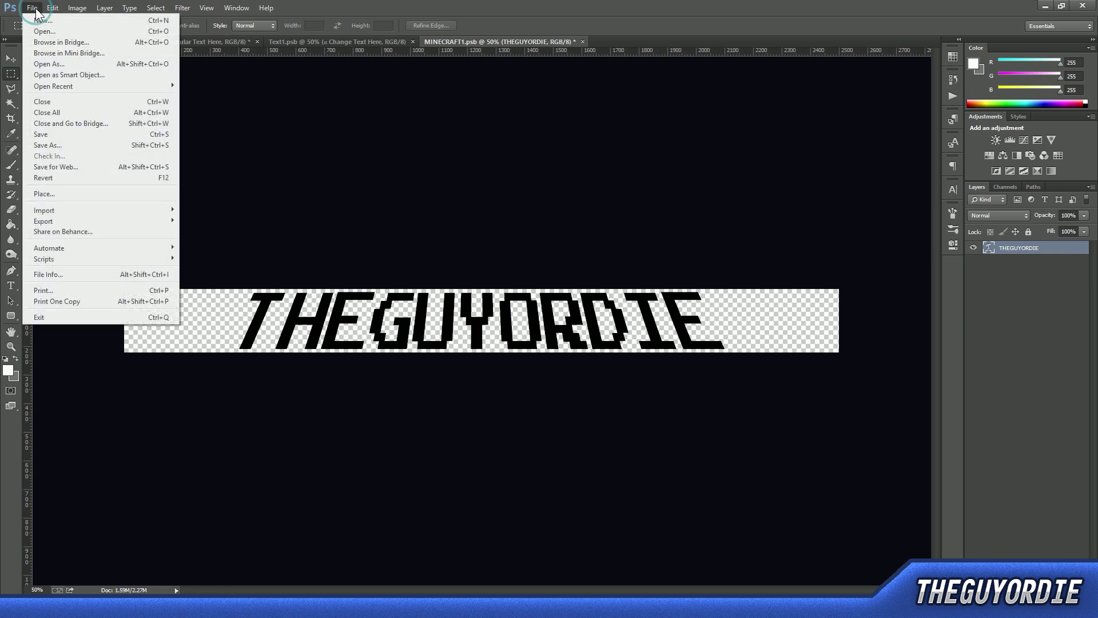
left_click(46, 135)
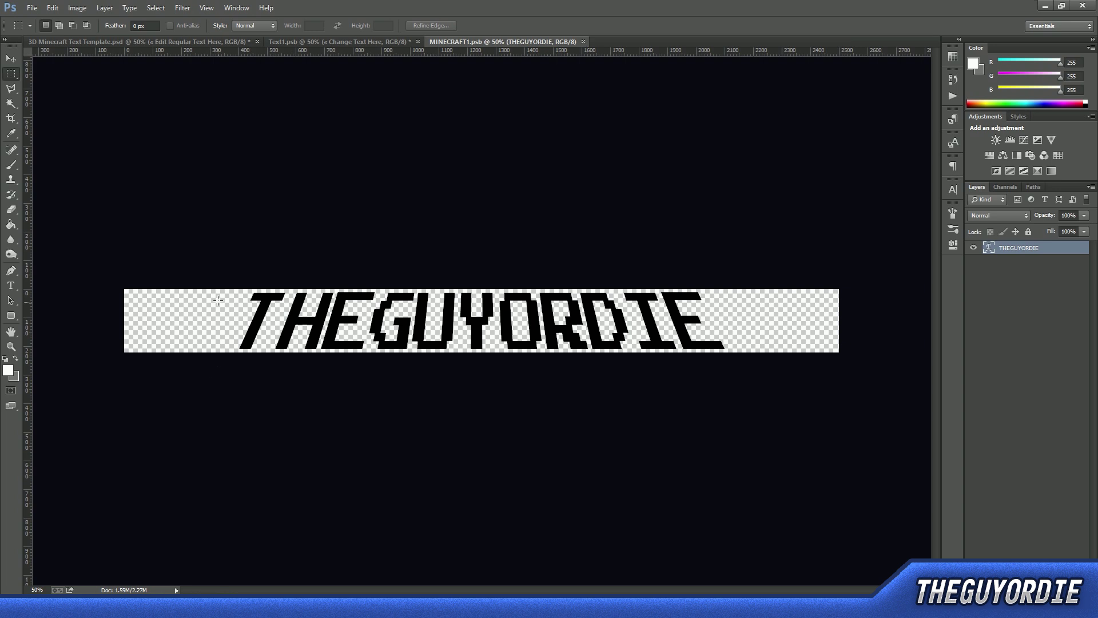
left_click_drag(188, 215, 798, 422)
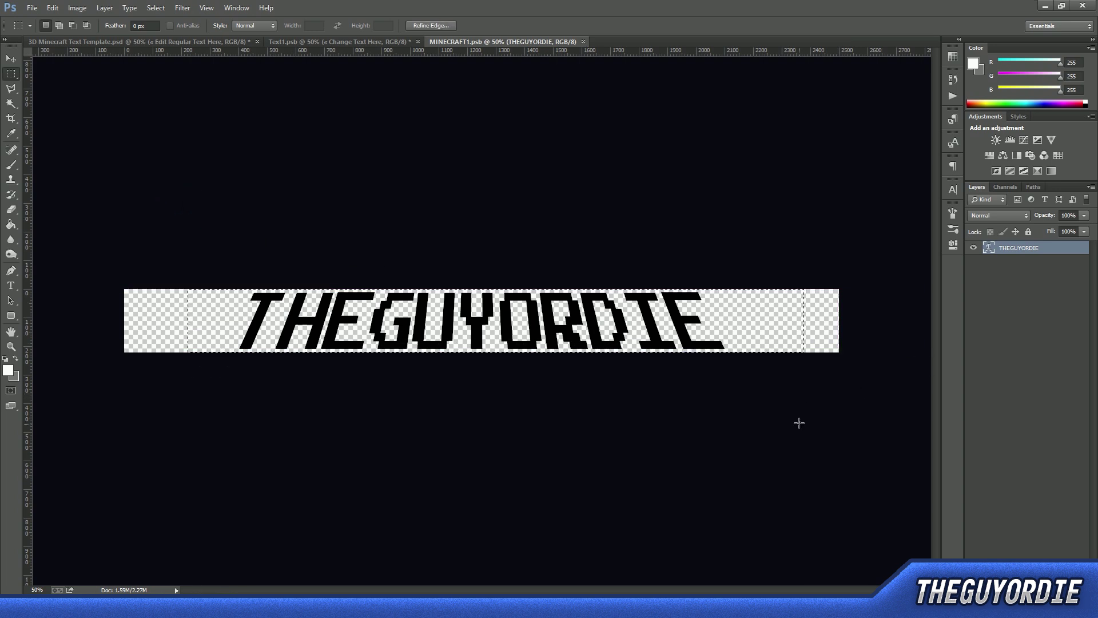
left_click(798, 422)
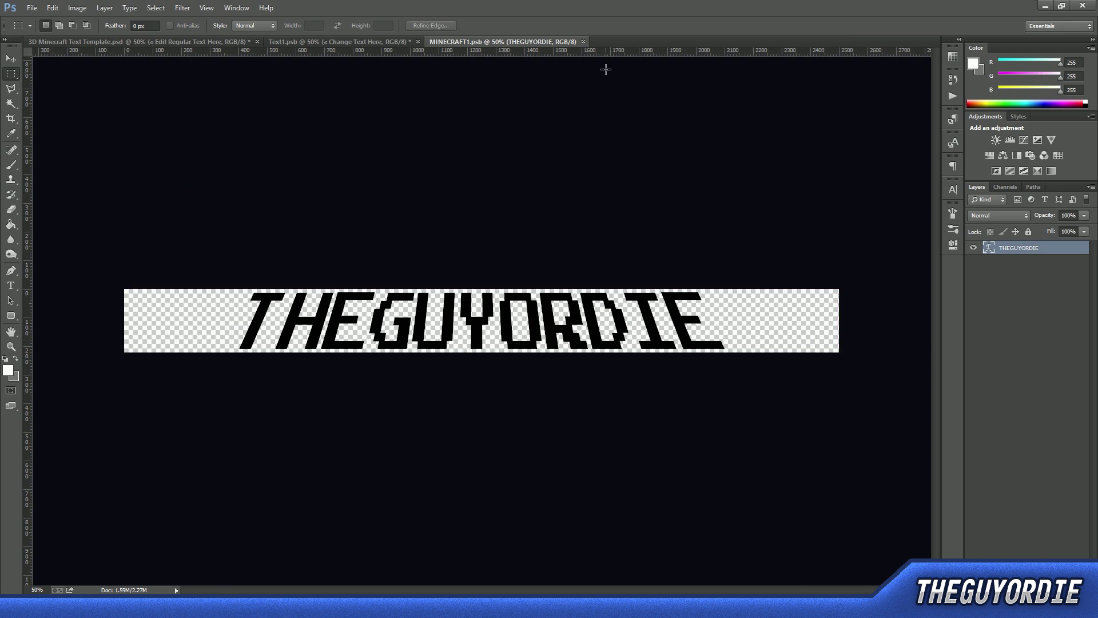
left_click(583, 41)
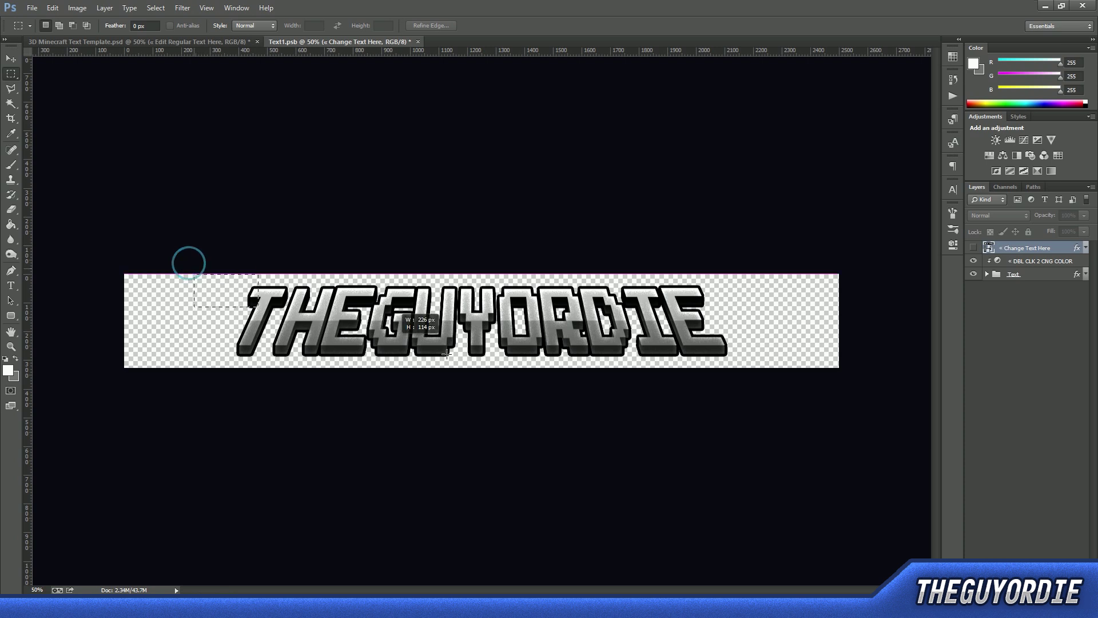
Colorize the text via Hue/Saturation: Hue 137, Saturation 87, Lightness -16.
left_click_drag(193, 260, 786, 389)
left_click(779, 422)
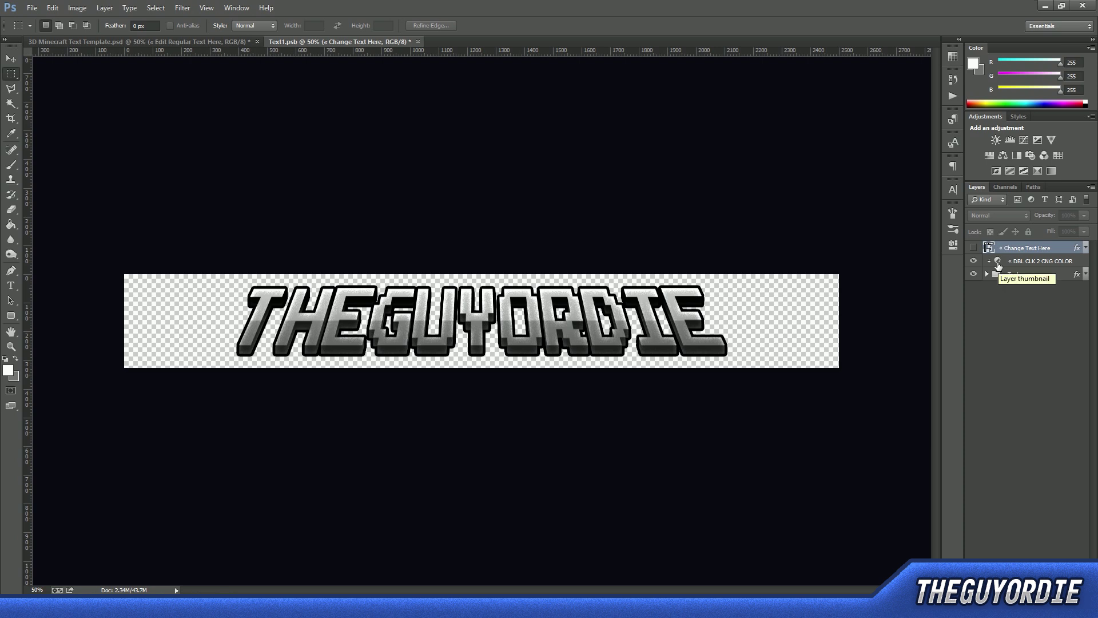
double_click(998, 262)
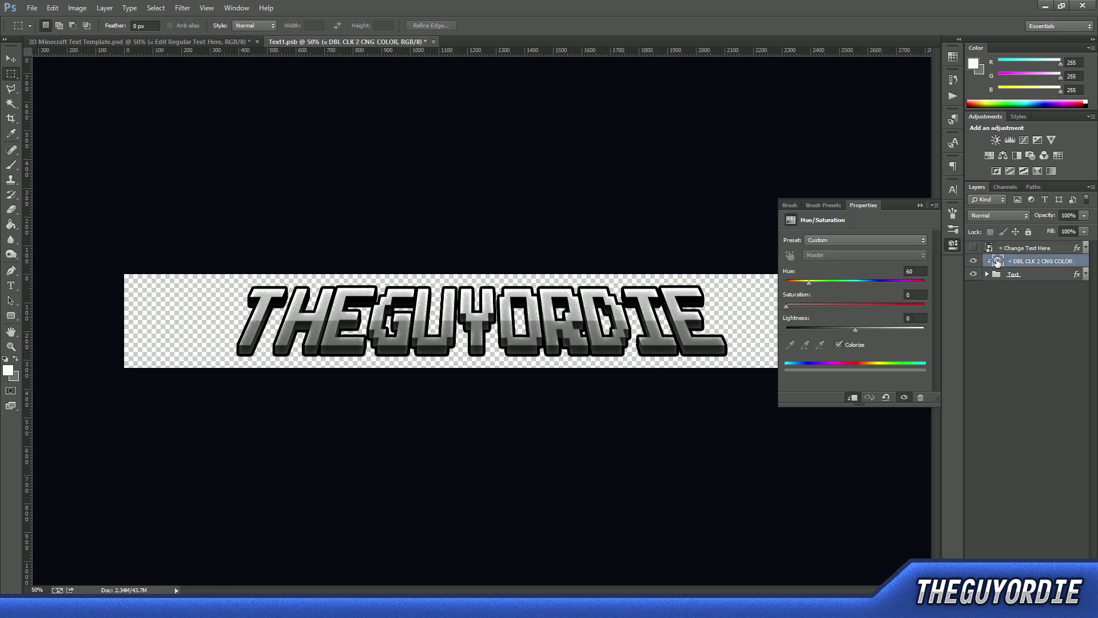
left_click_drag(786, 306, 907, 309)
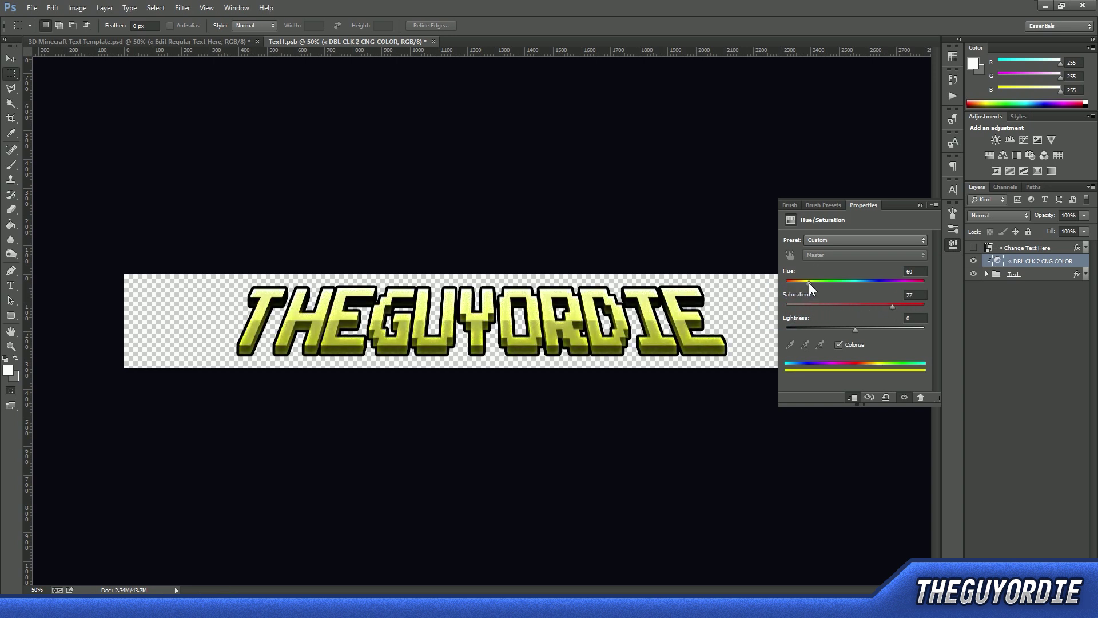
left_click_drag(809, 283, 835, 294)
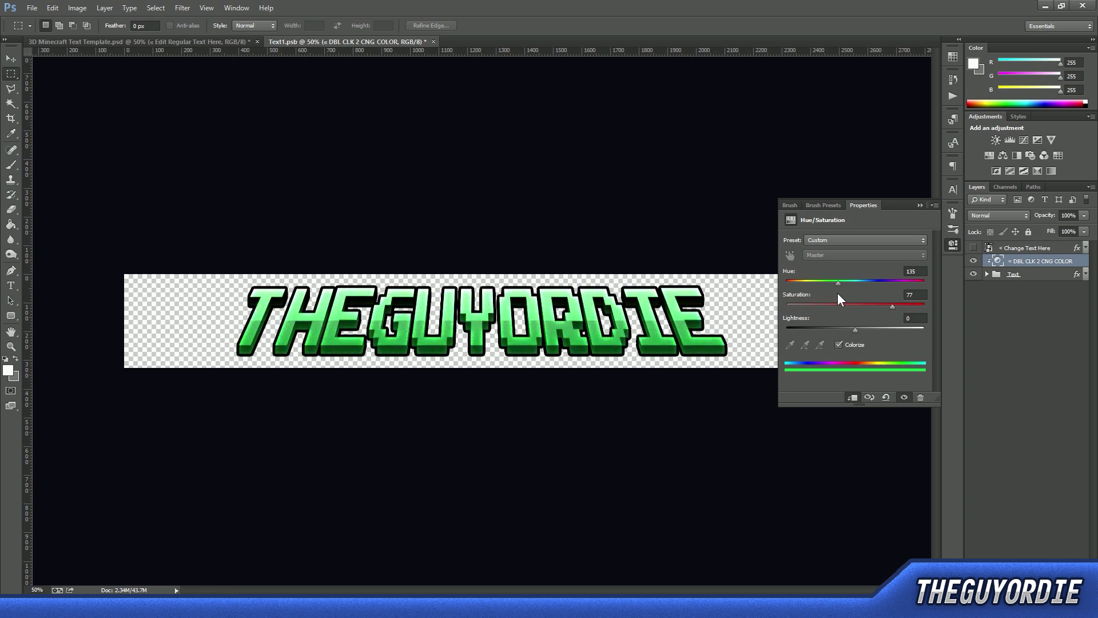
left_click_drag(835, 292, 910, 309)
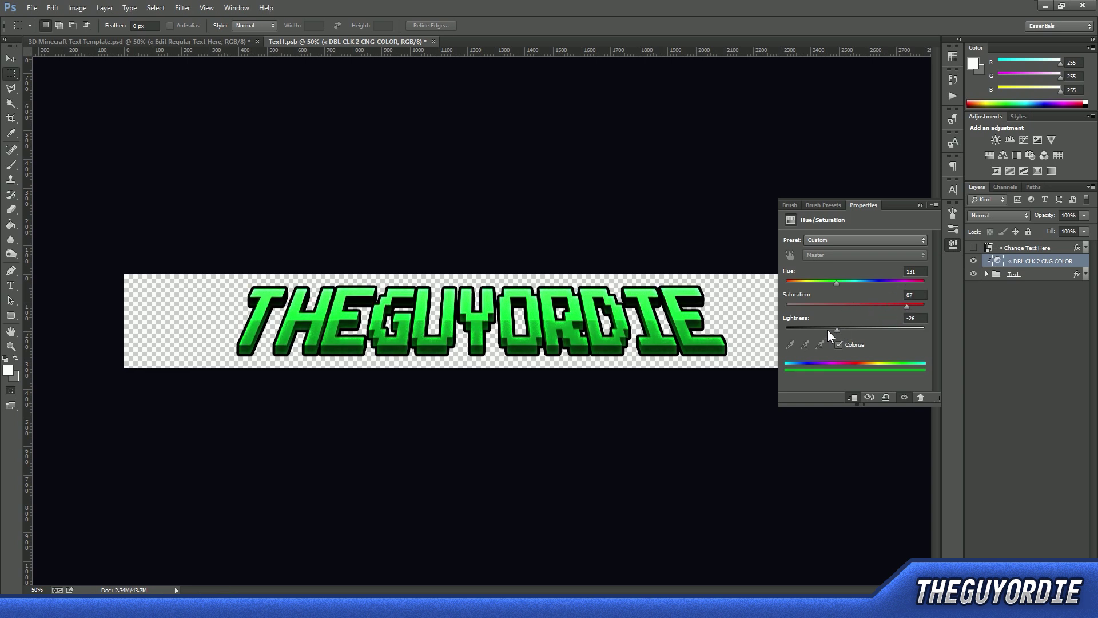
left_click_drag(838, 330, 845, 331)
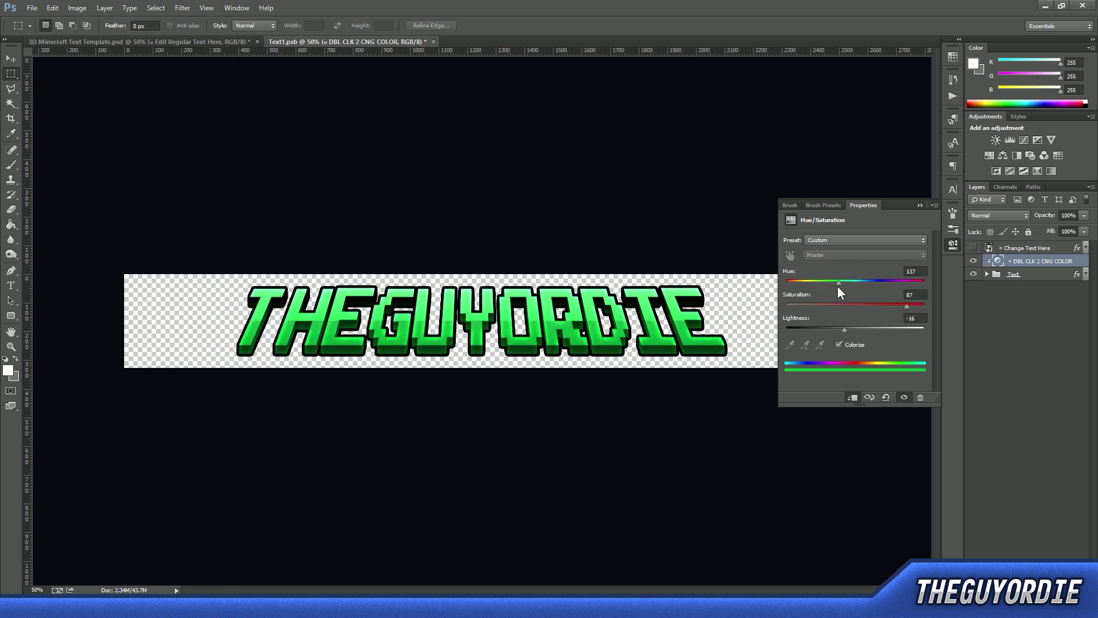
left_click(920, 206)
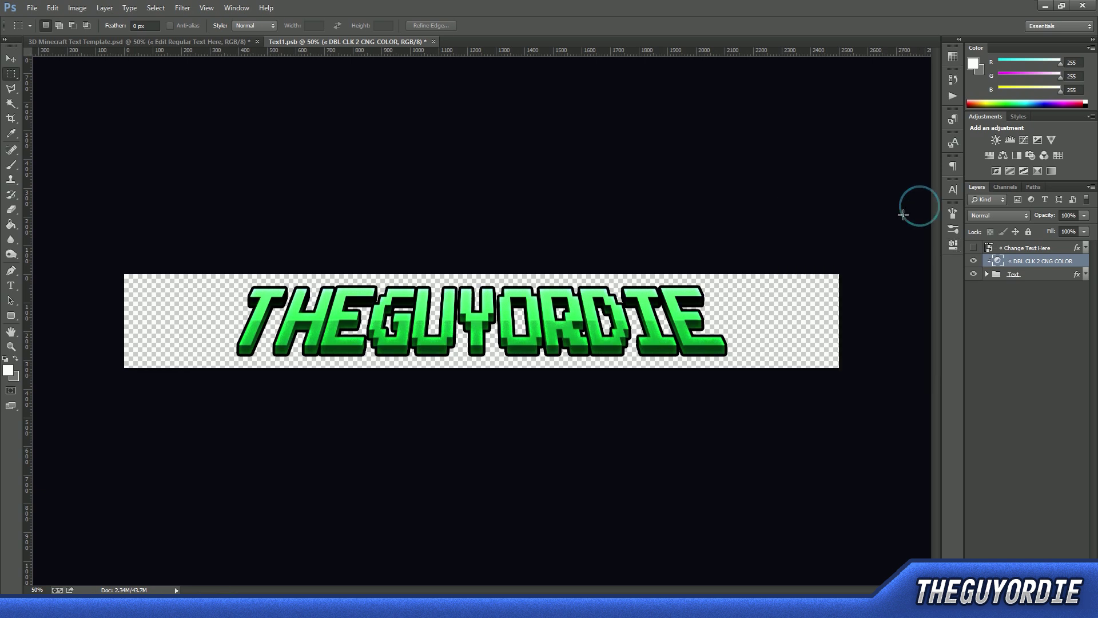
Fit the image on screen and compare the text with and without the green adjustment.
key("ctrl+minus")
key("ctrl+0")
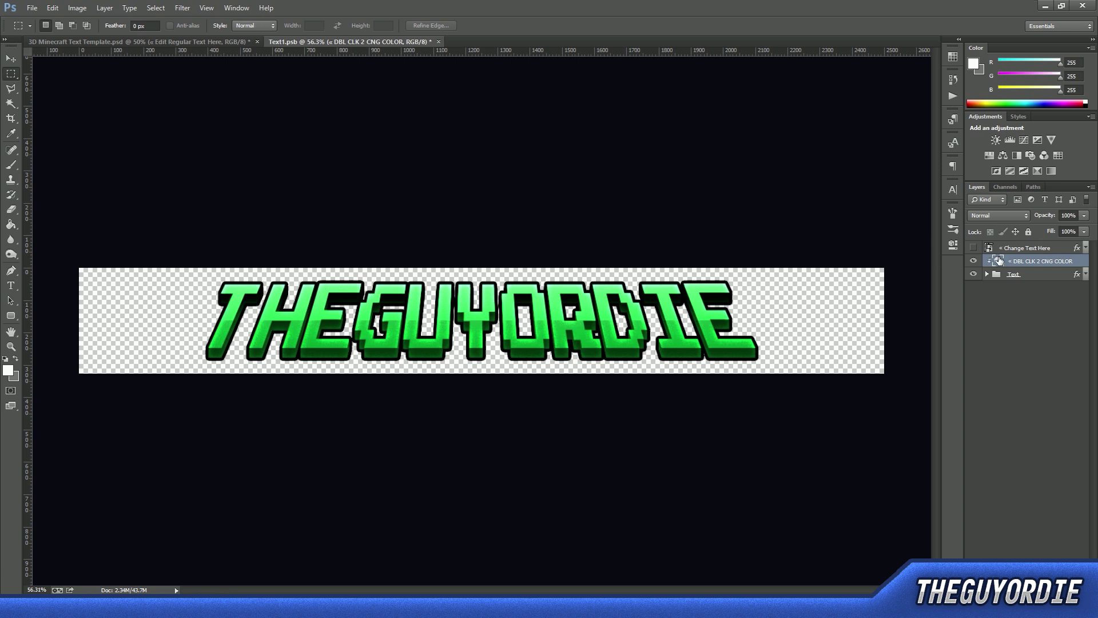
left_click(974, 261)
left_click(974, 262)
left_click(974, 261)
left_click(974, 262)
left_click(974, 261)
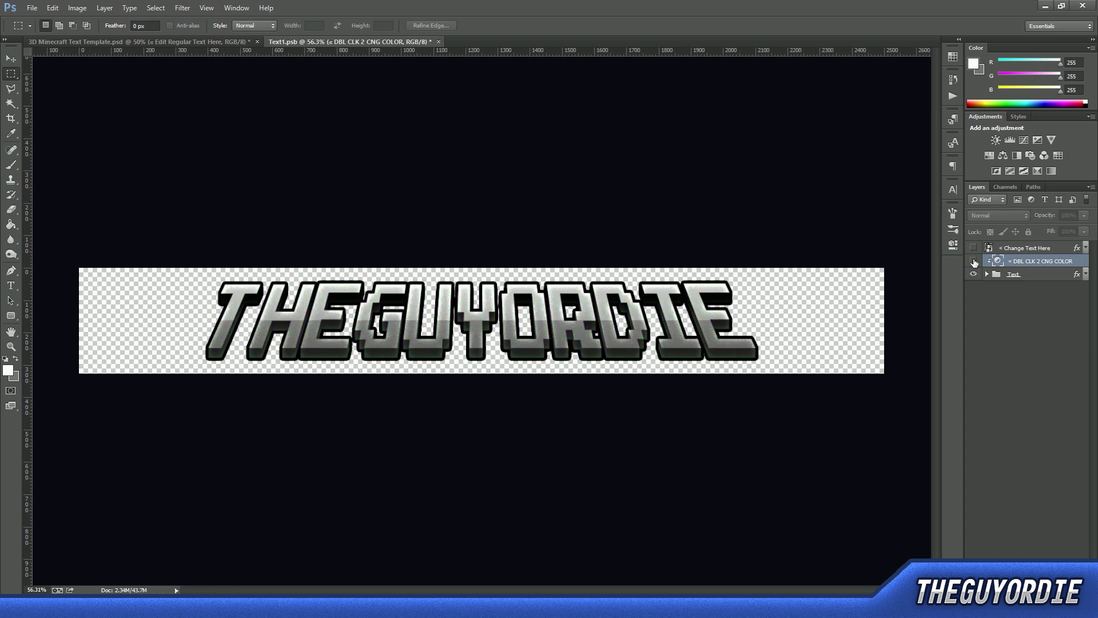
left_click(974, 262)
left_click(975, 262)
left_click(975, 262)
left_click(974, 261)
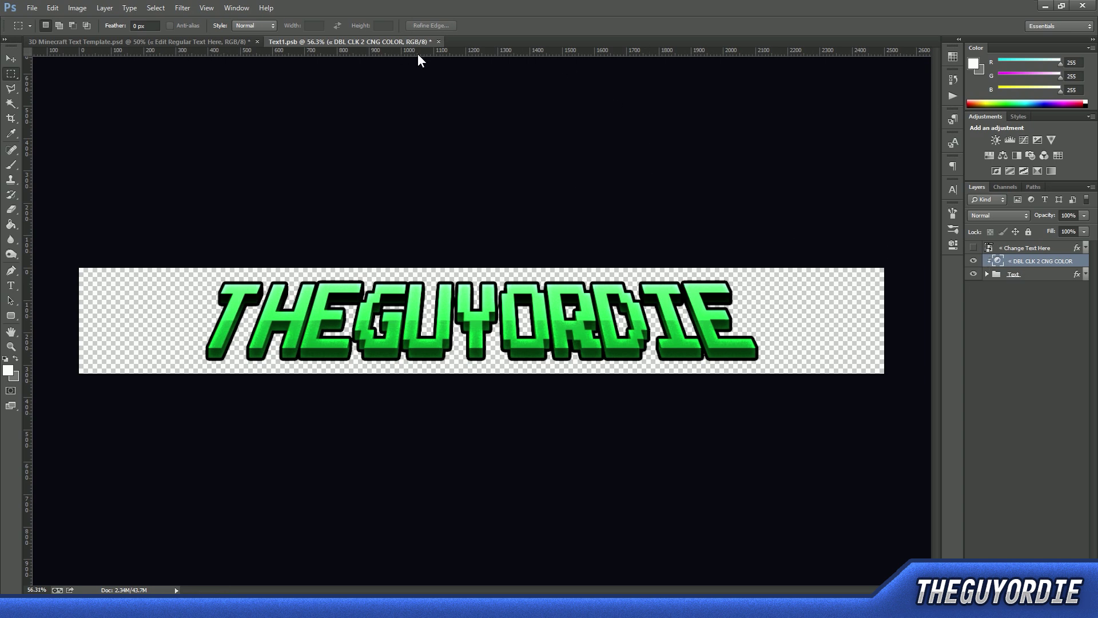
Save the recoloured Text1 smart object with Ctrl+S.
key("ctrl+s")
left_click(32, 8)
key("Escape")
Return to the template tab, close Text1.psb, and toggle the THEGUYORDIE layer's visibility.
left_click(217, 42)
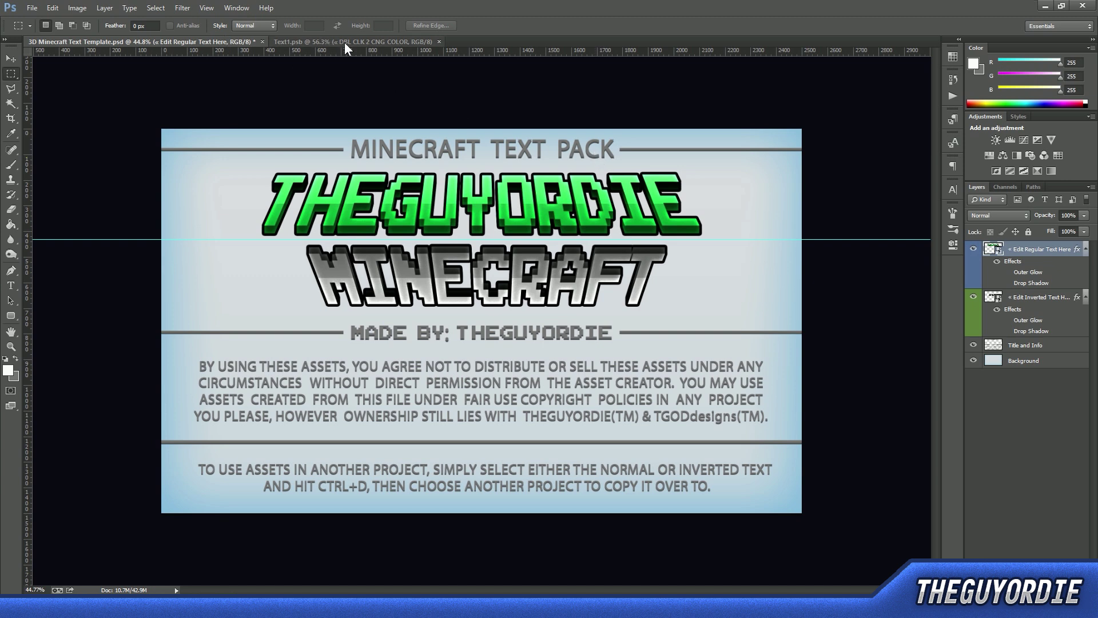
left_click(439, 41)
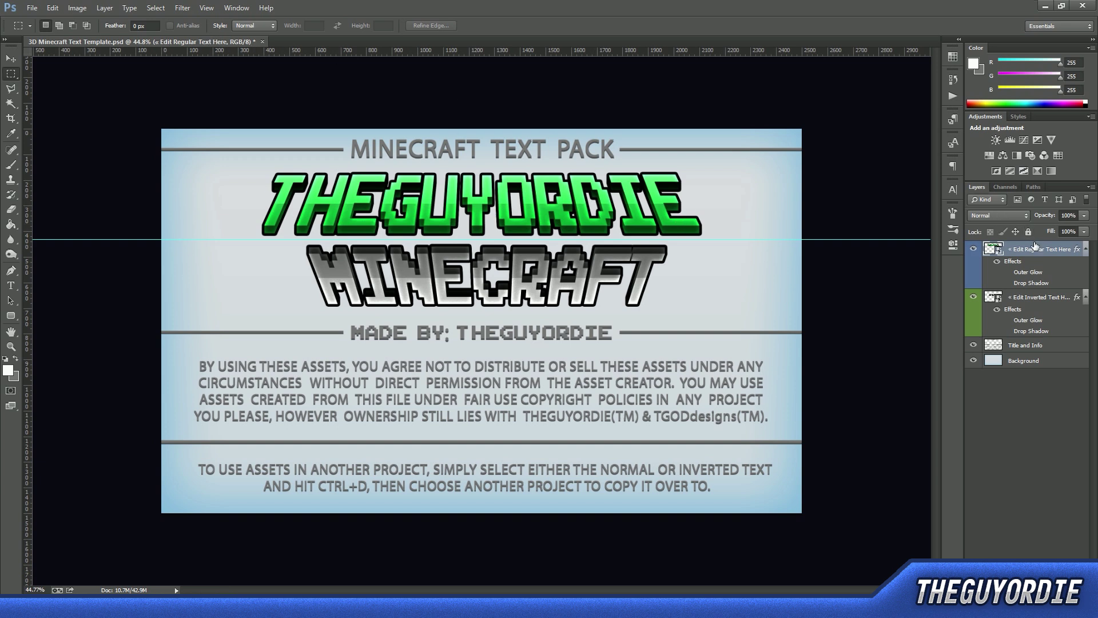
left_click(973, 251)
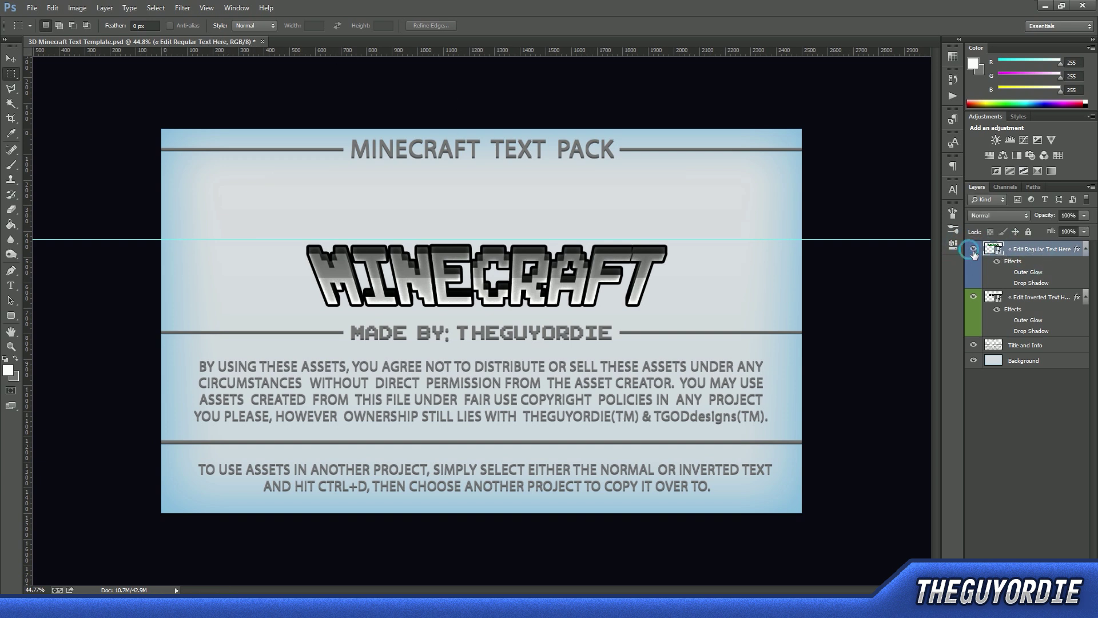
left_click(973, 251)
Duplicate the THEGUYORDIE text layer and name the copy Main Text.
key("ctrl+d")
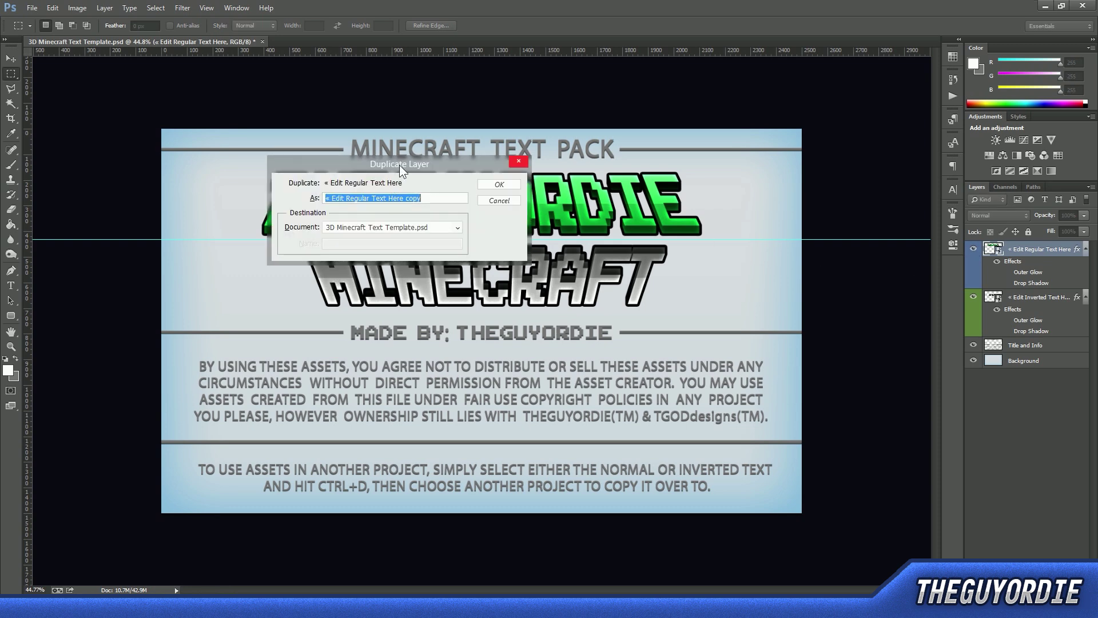
left_click_drag(399, 165, 657, 218)
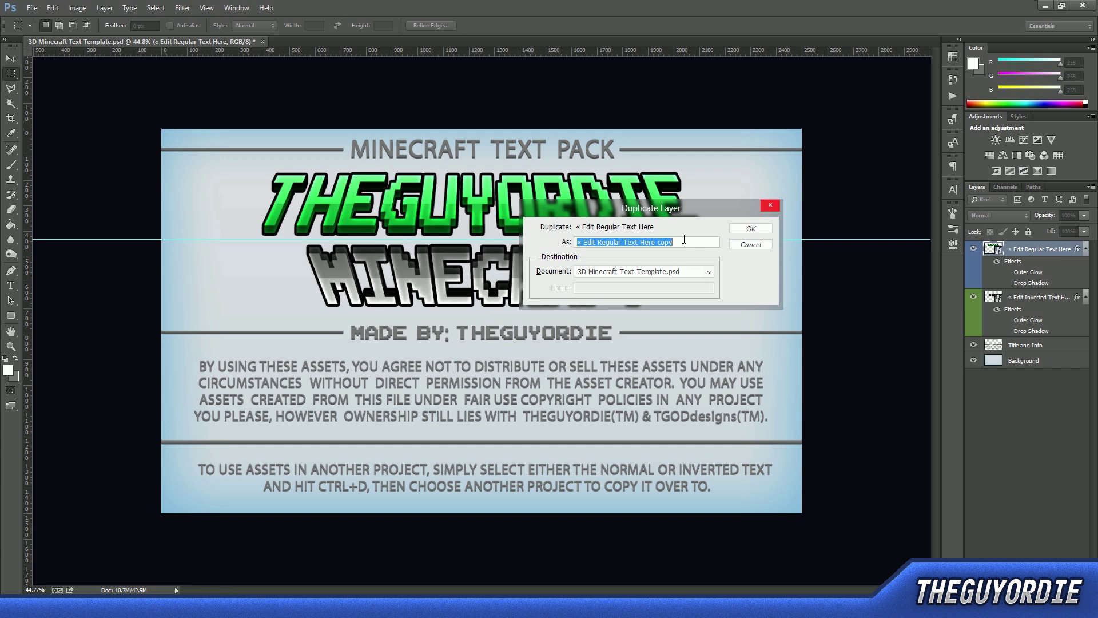
key("BackSpace")
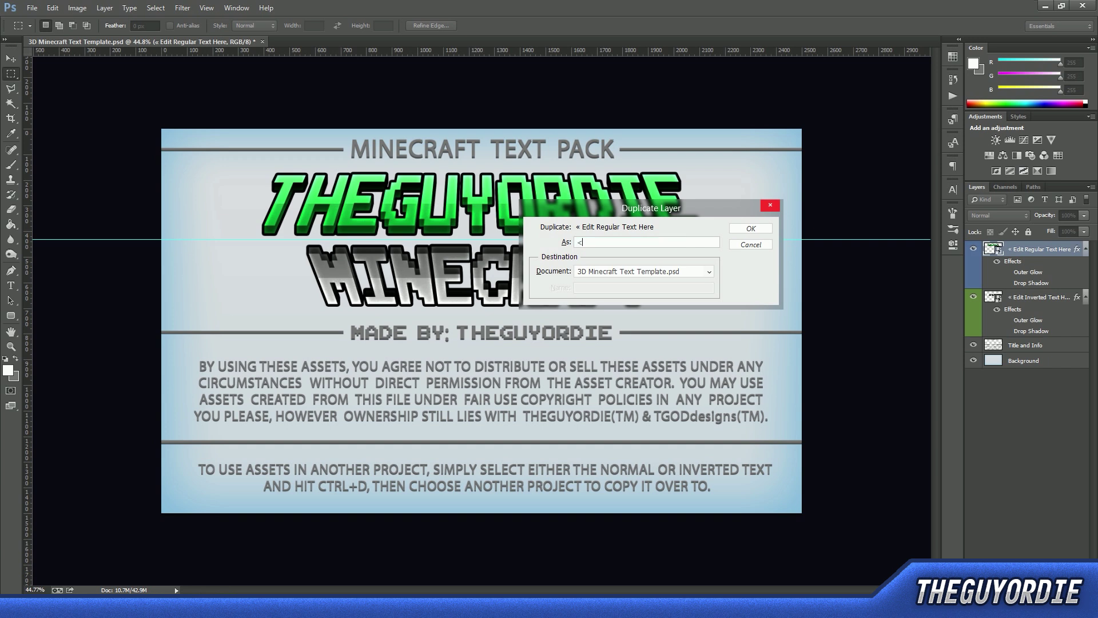
type("Main Text")
Send the copy to a new document named My Awesome Thumbnail.
left_click(698, 274)
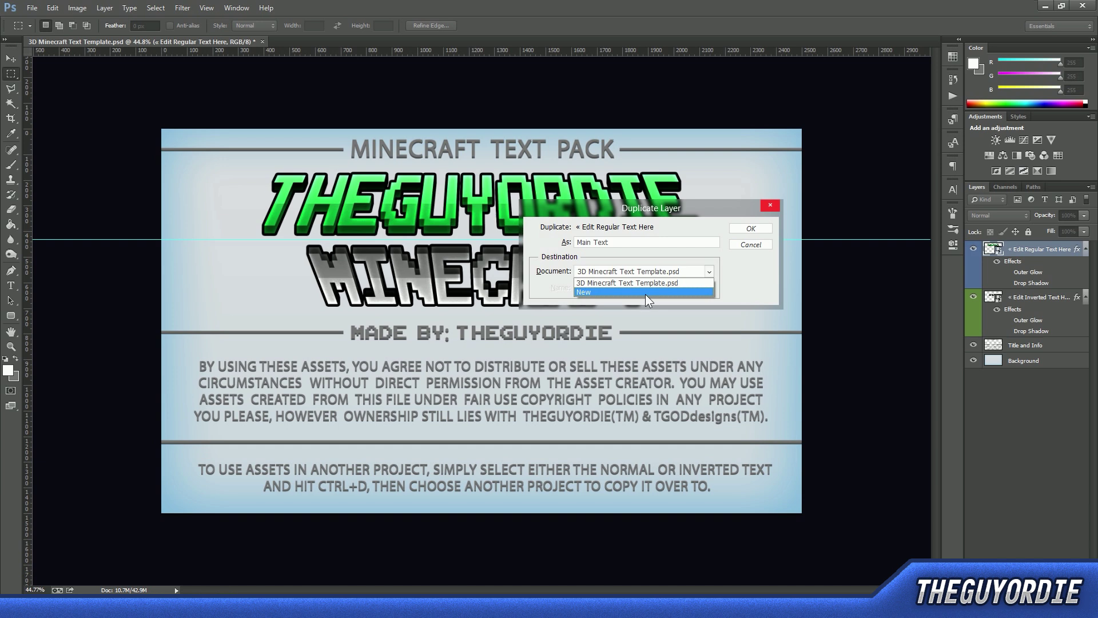
left_click(645, 293)
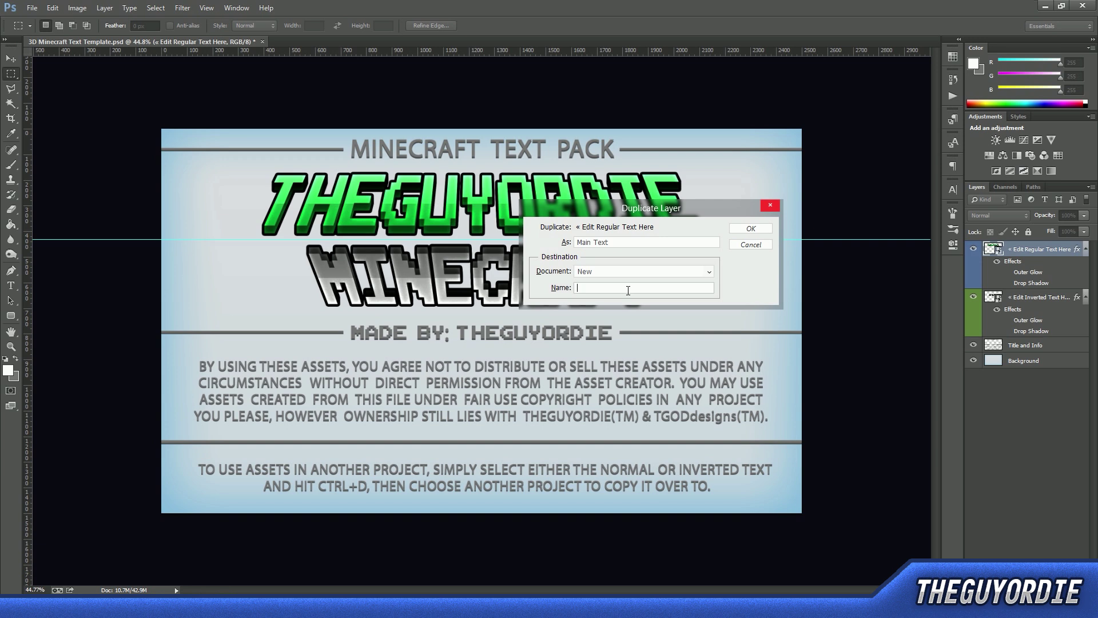
type("My Ae")
key("BackSpace")
type("wesome Thumbnail")
left_click(710, 269)
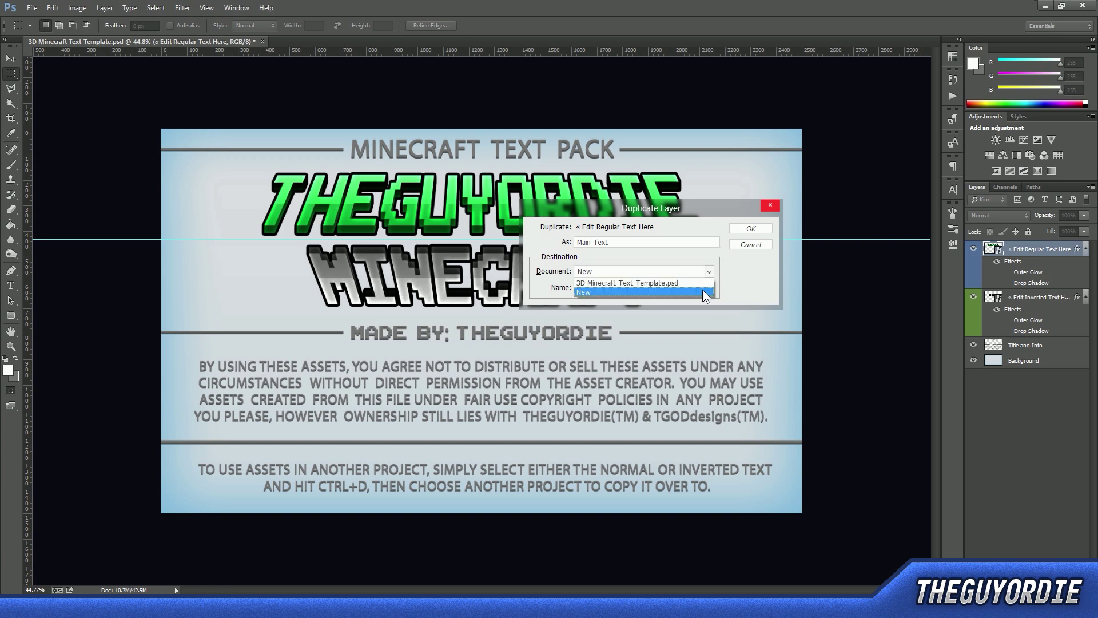
left_click(620, 289)
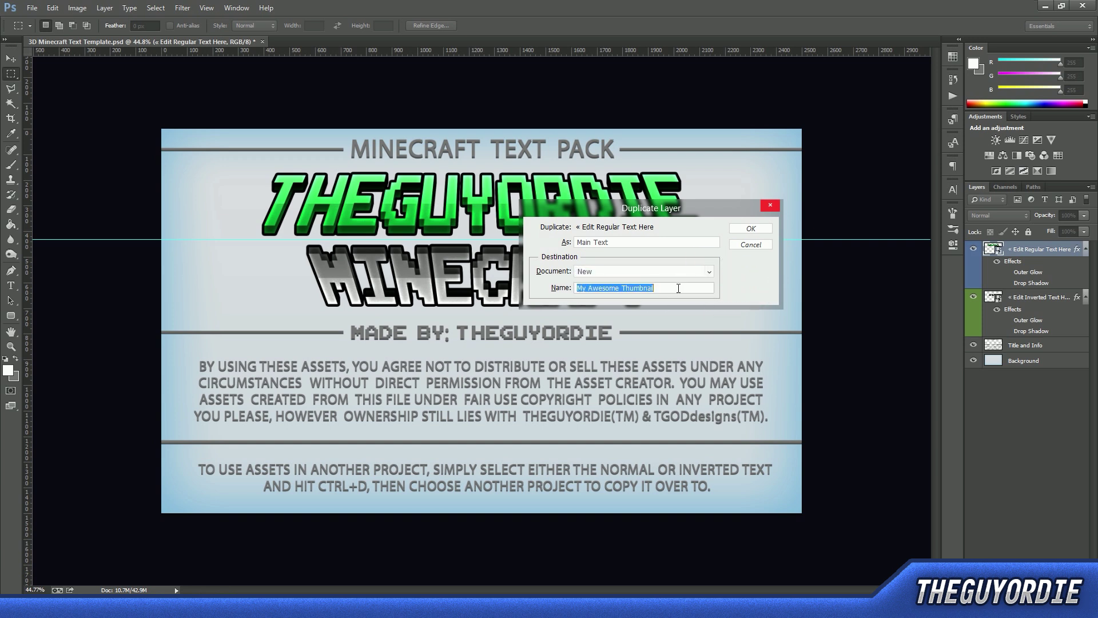
left_click(678, 288)
left_click(748, 229)
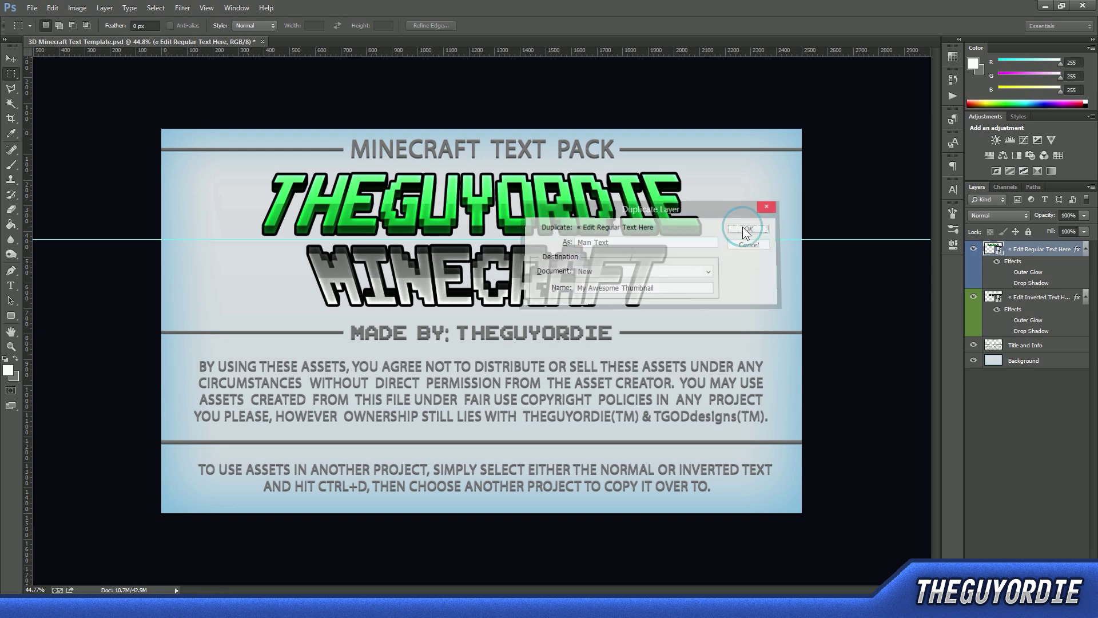
Free-transform Main Text: move it, shrink it and rotate it clockwise about 11.5°.
scroll(584, 245, "down", 6)
scroll(520, 228, "up", 5)
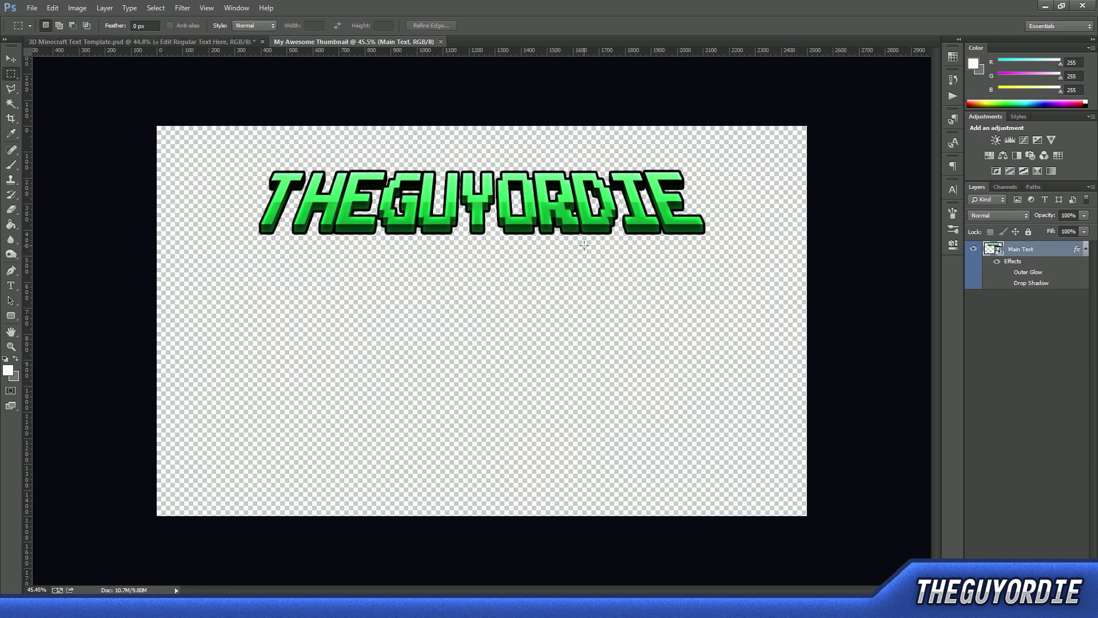
key("ctrl+t")
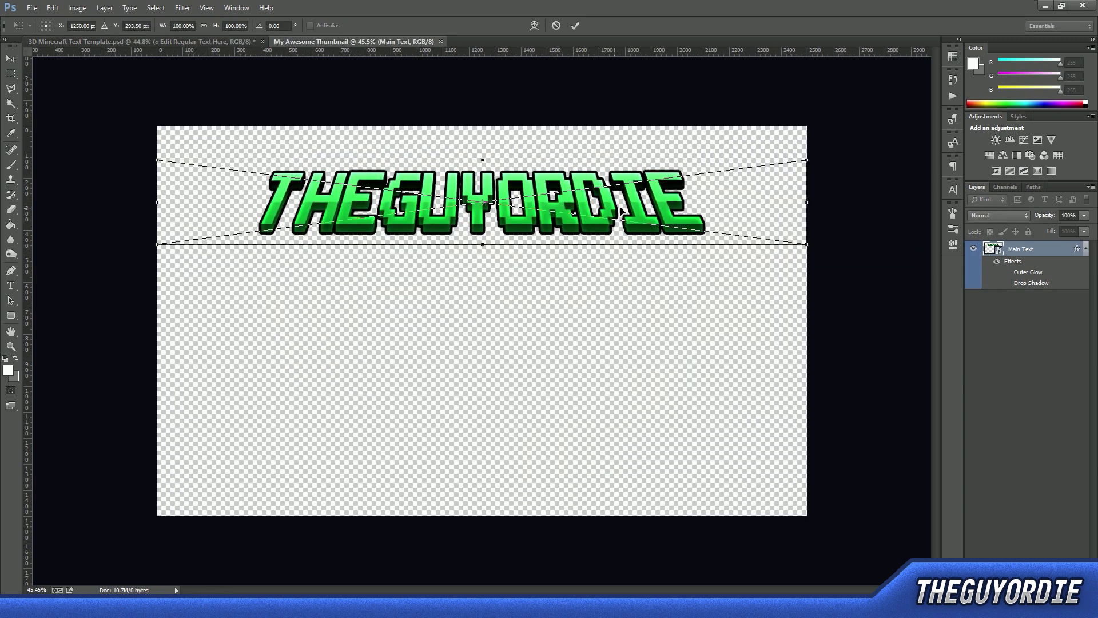
left_click_drag(597, 247, 644, 332)
left_click_drag(878, 302, 875, 292)
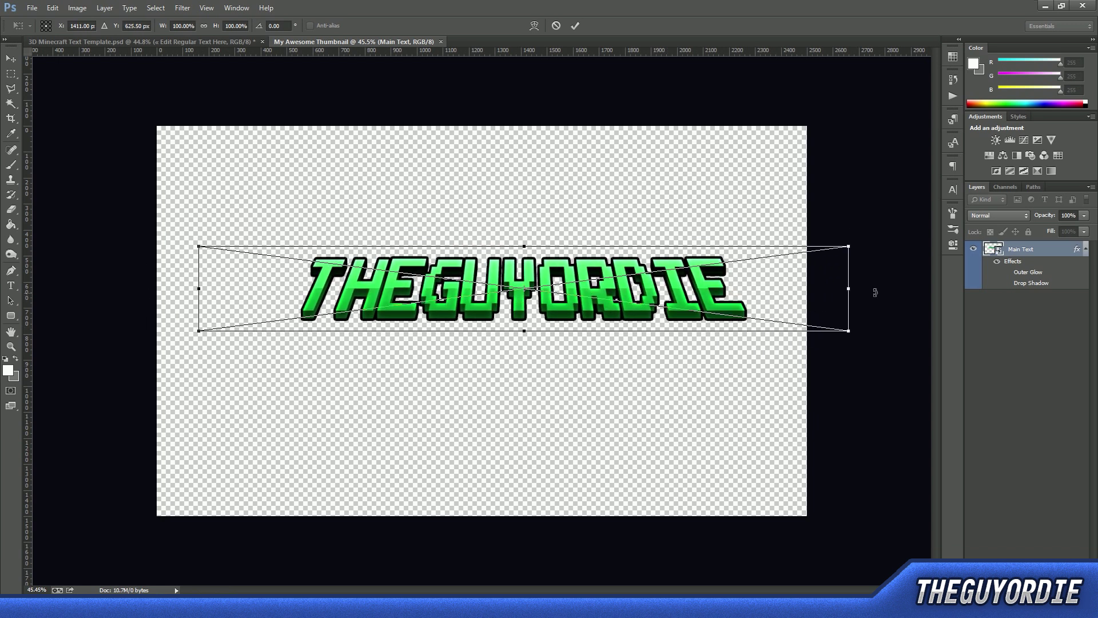
left_click_drag(868, 252, 869, 234)
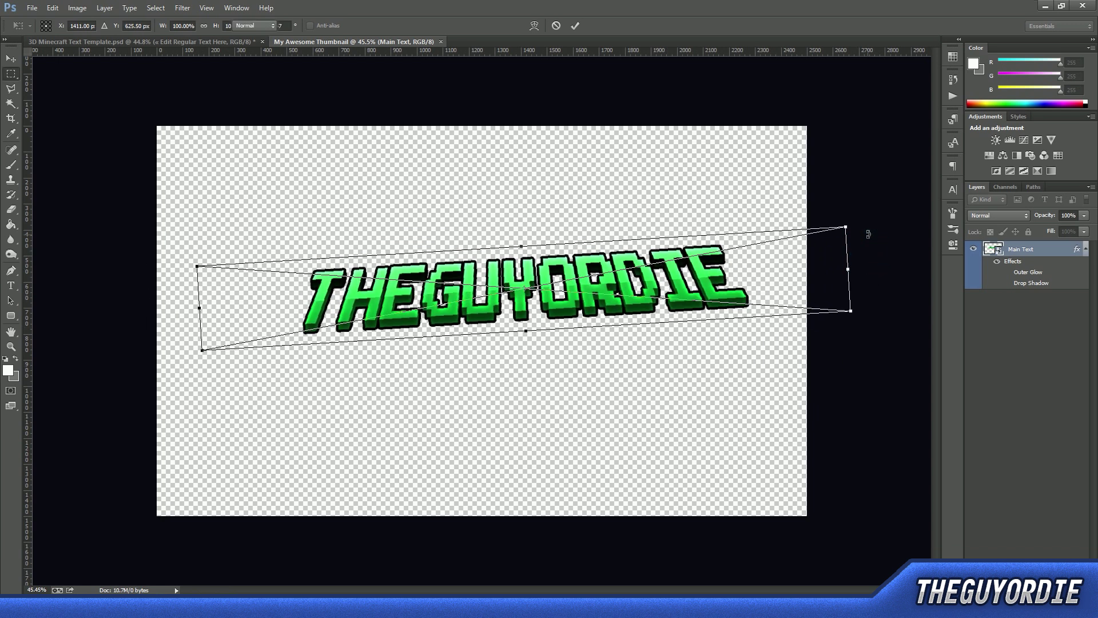
left_click_drag(846, 227, 806, 234)
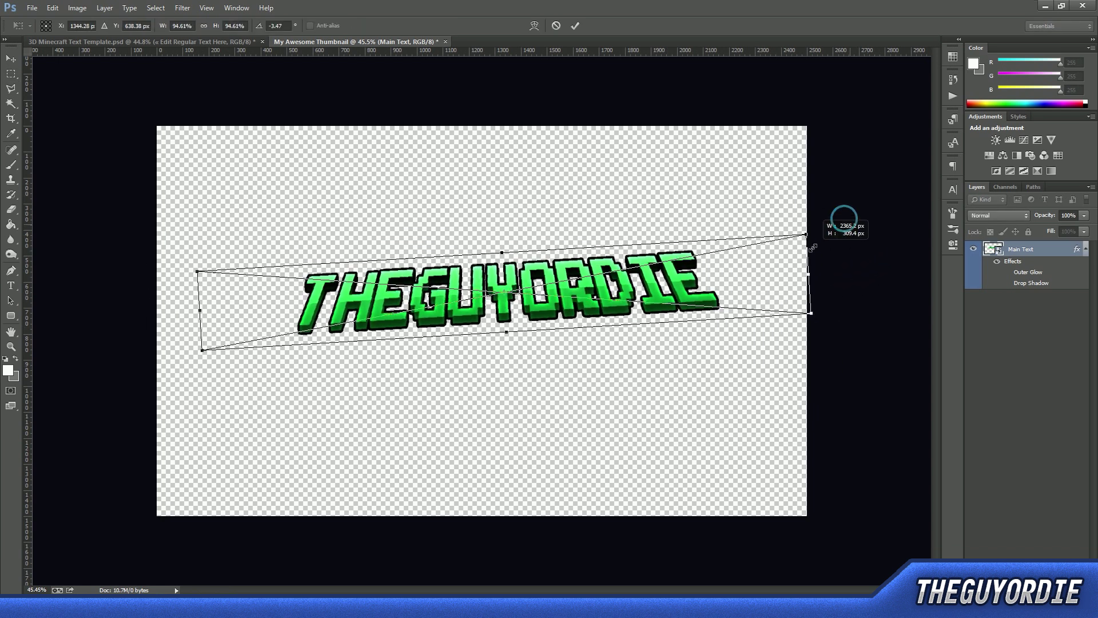
left_click_drag(767, 297, 794, 271)
left_click_drag(880, 185, 954, 252)
key("Return")
scroll(734, 238, "down", 3)
scroll(734, 238, "up", 2)
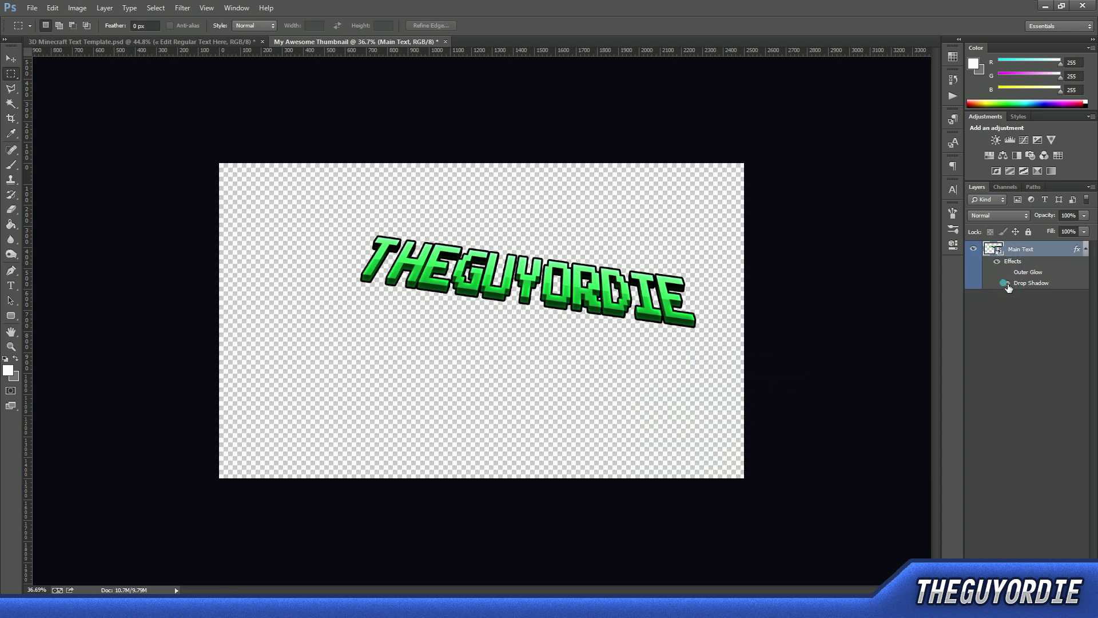
Toggle the Main Text drop shadow on and off to compare the look.
left_click(1008, 284)
left_click(1008, 284)
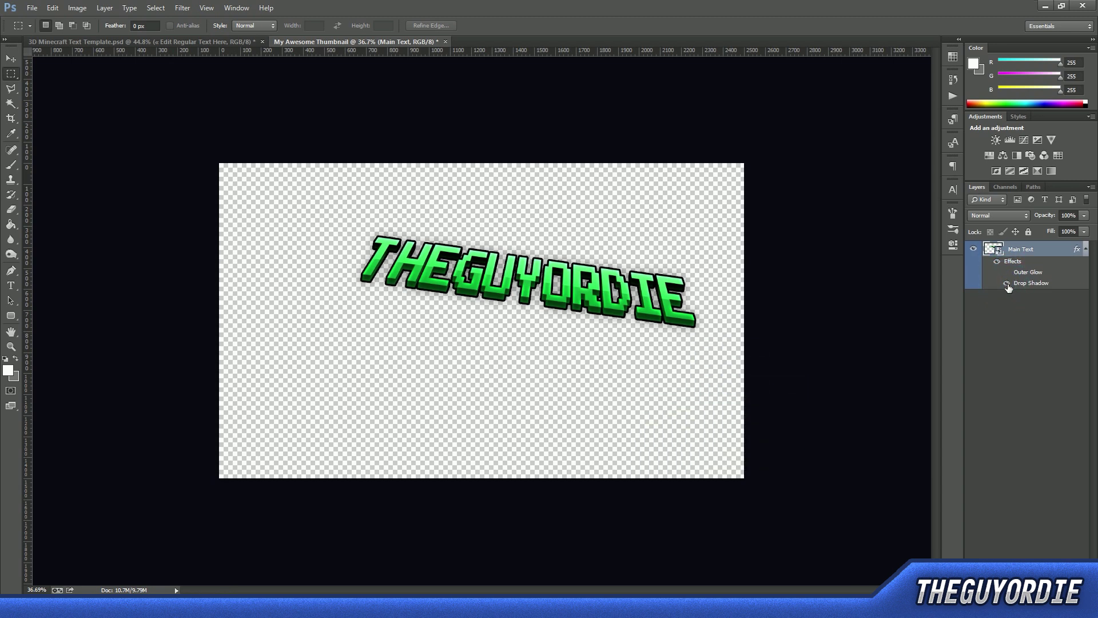
scroll(635, 337, "up", 10)
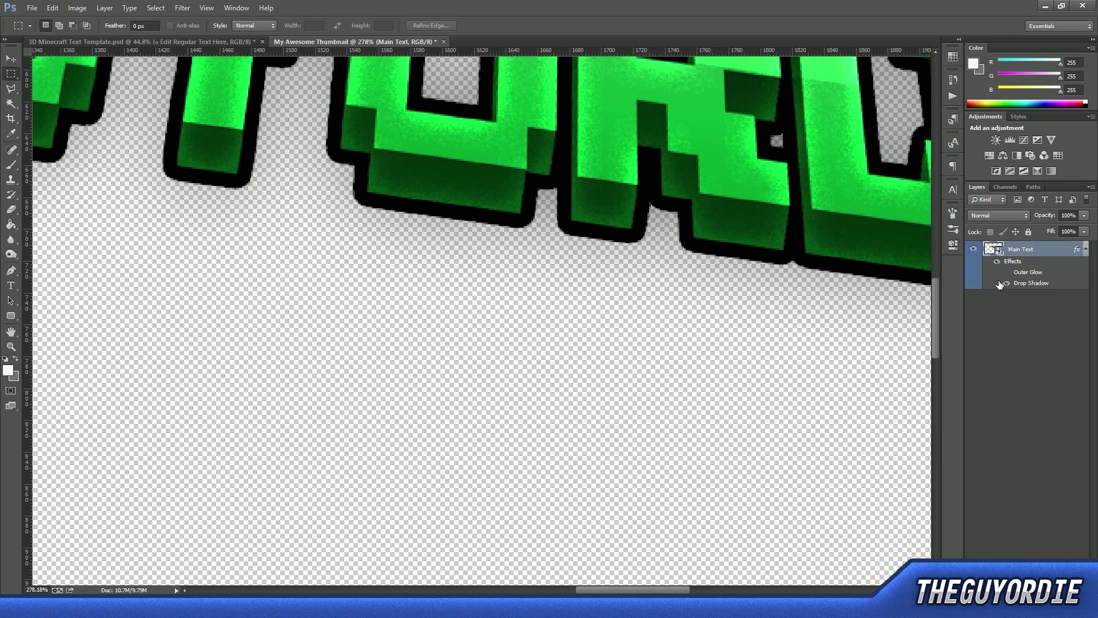
left_click(1005, 284)
left_click(1006, 284)
left_click(1006, 285)
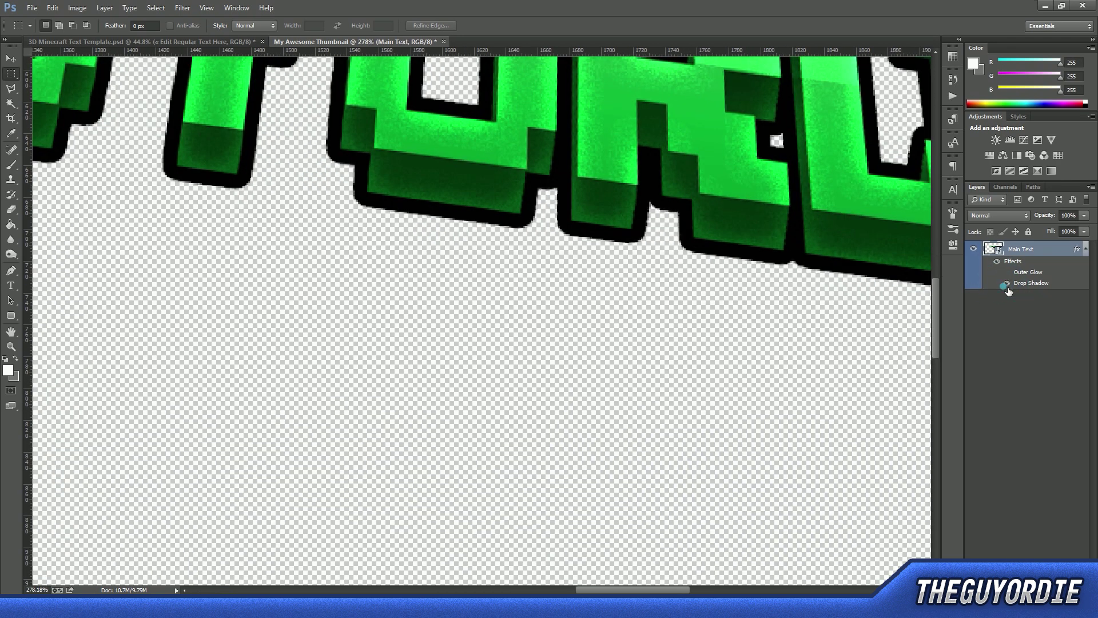
left_click(1006, 284)
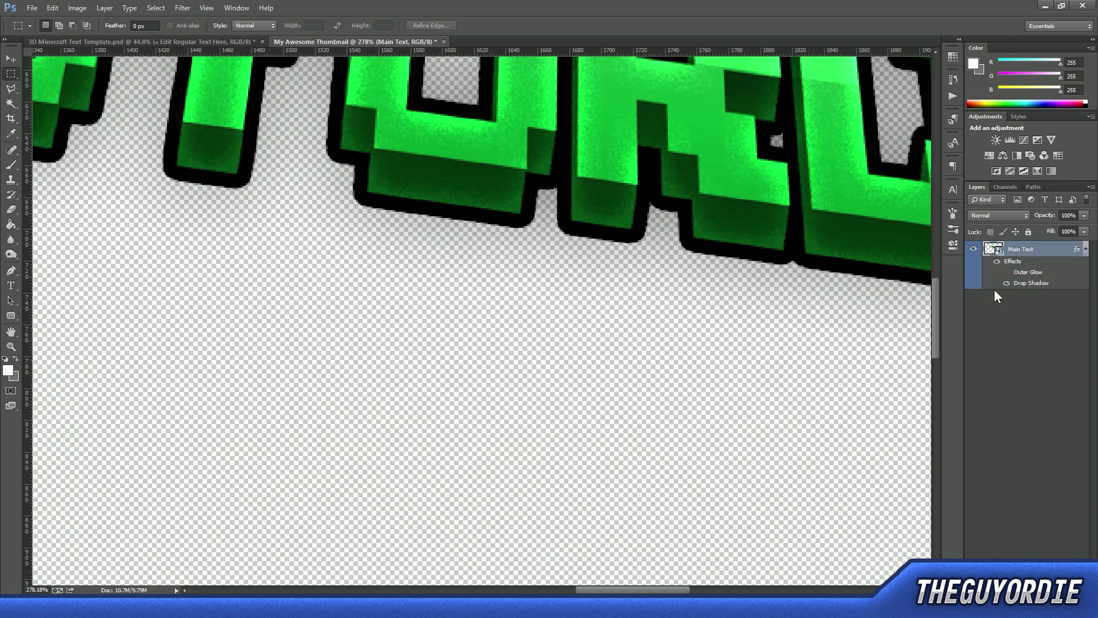
scroll(582, 312, "down", 5)
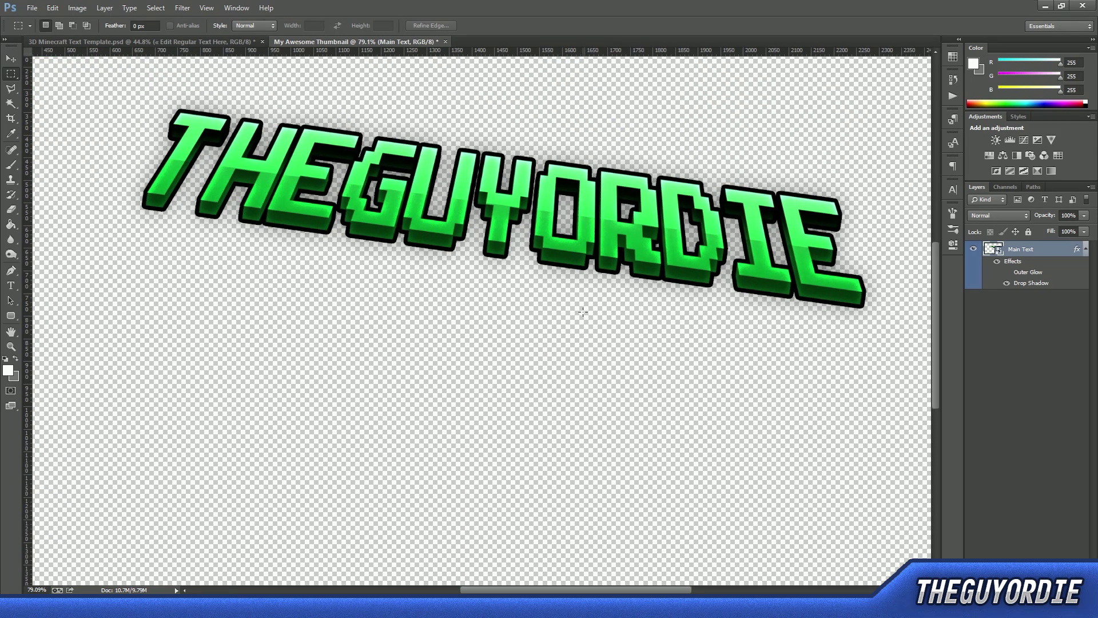
Set the drop shadow to 100% opacity and 14% spread.
double_click(1031, 283)
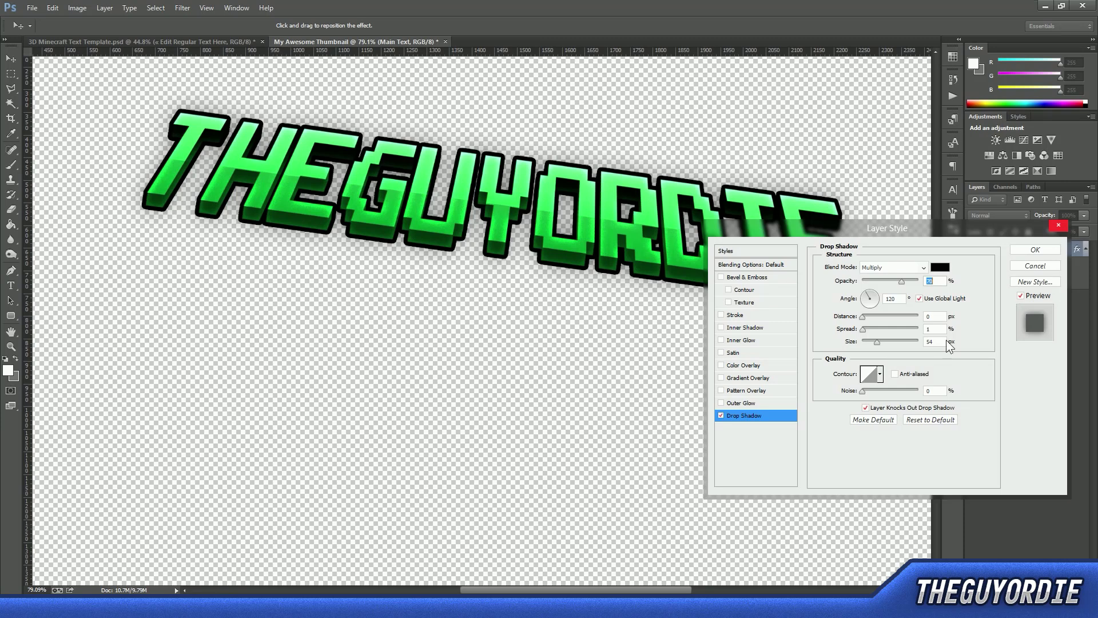
left_click_drag(902, 282, 918, 281)
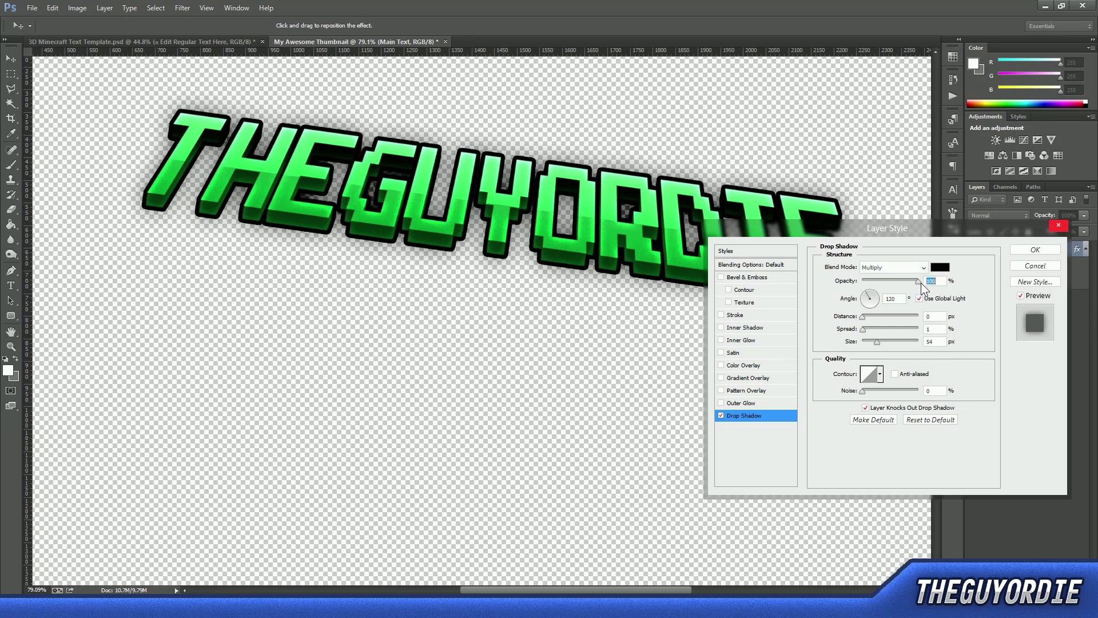
left_click_drag(862, 329, 886, 354)
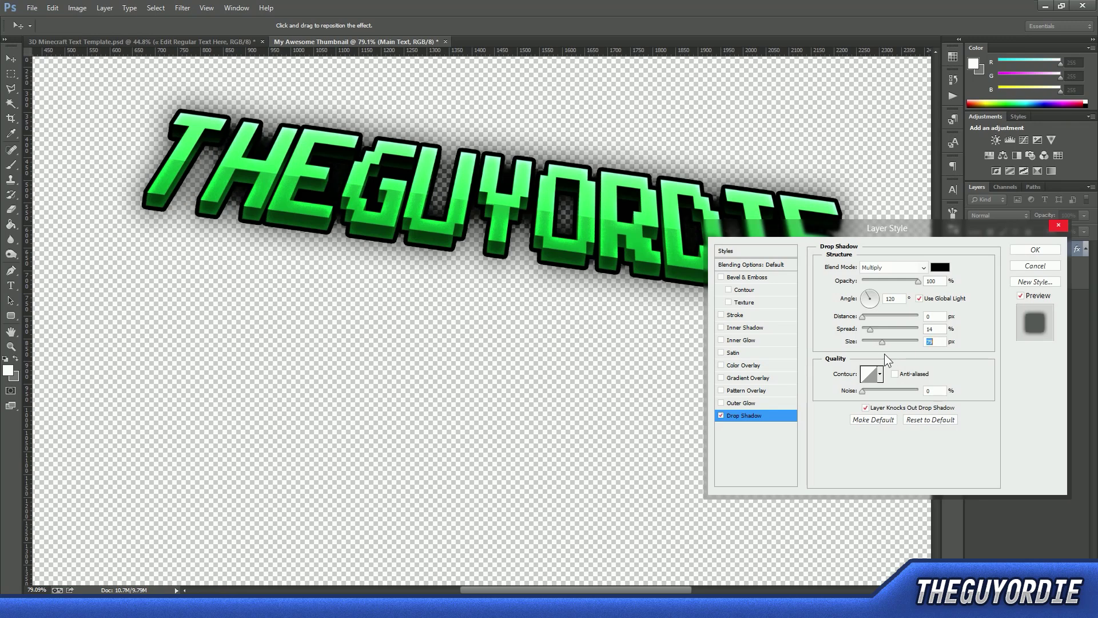
left_click(1036, 249)
key("ctrl+0")
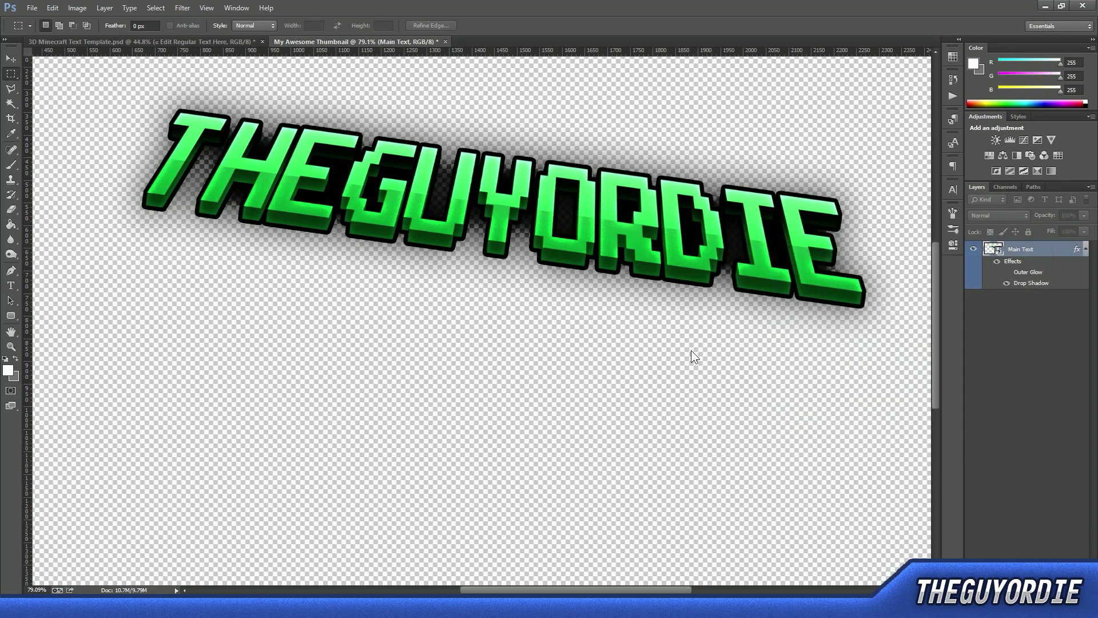
In the template, open the inverted text's smart object and its inner MINECRAFT1.psb file.
scroll(691, 350, "down", 5)
scroll(690, 351, "up", 3)
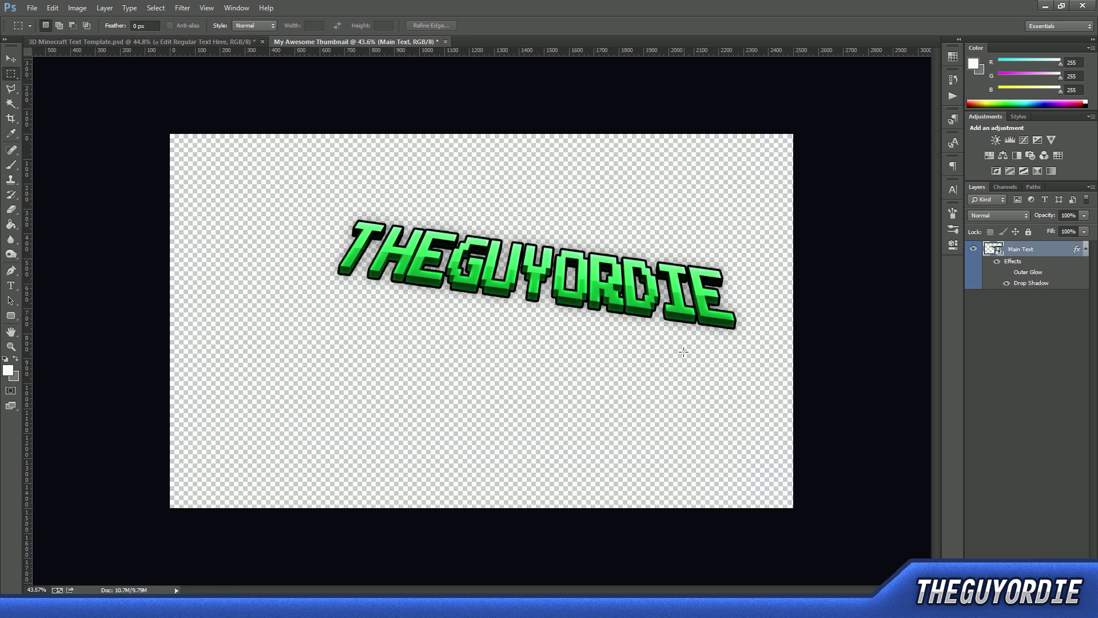
left_click_drag(306, 177, 790, 355)
left_click(767, 379)
left_click(207, 40)
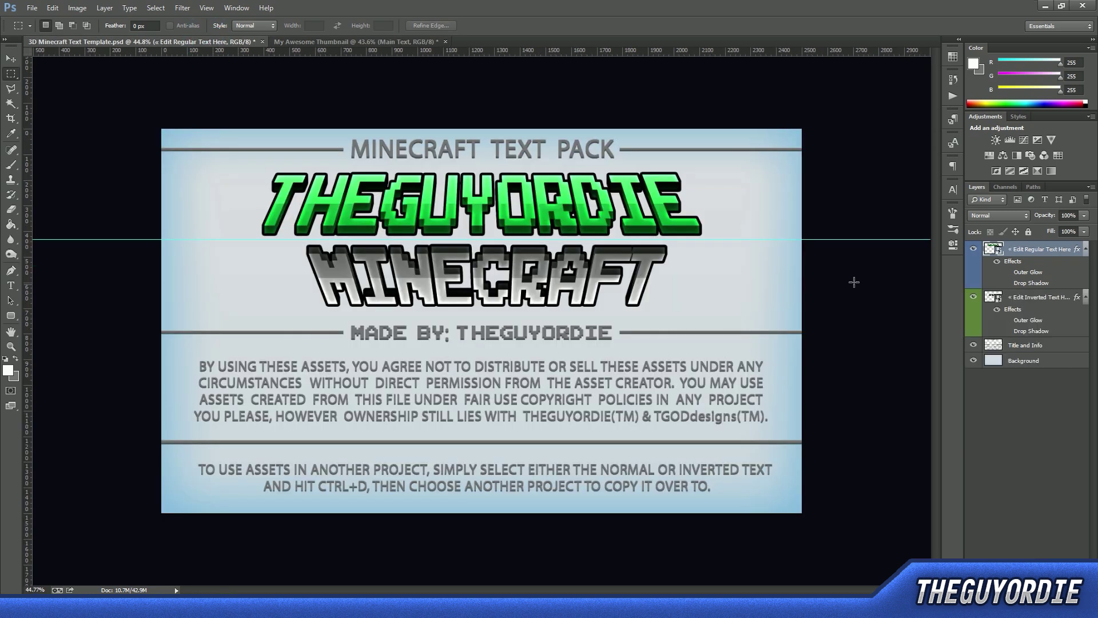
left_click(1030, 297)
double_click(992, 297)
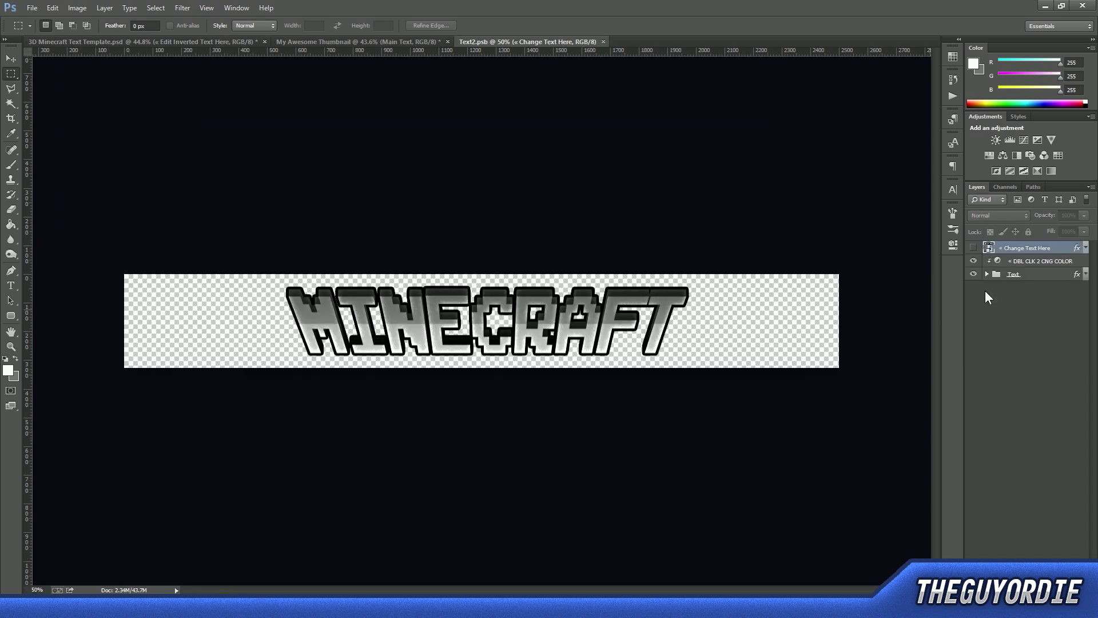
double_click(988, 248)
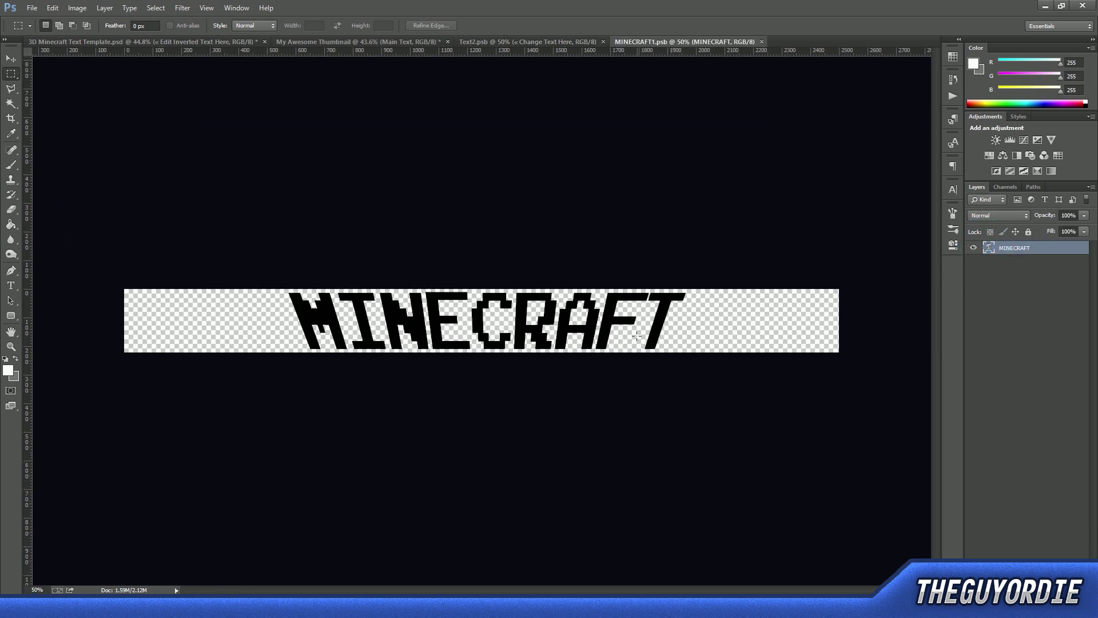
Retype the MINECRAFT text as IS TOTALLY COOL MAN and commit it.
key("t")
left_click(514, 319)
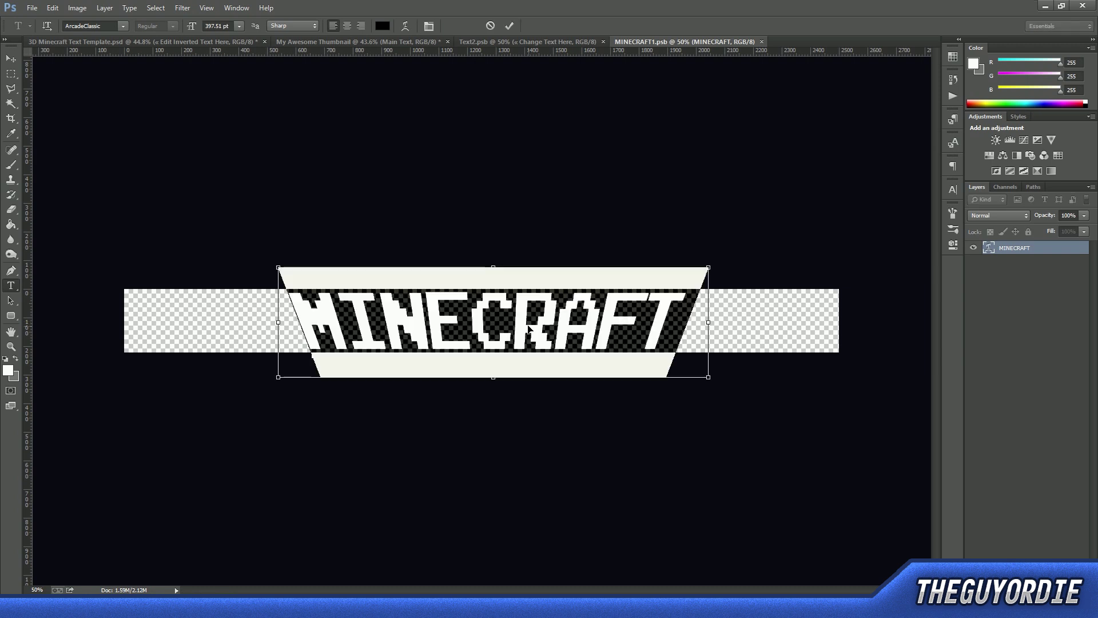
type("IS")
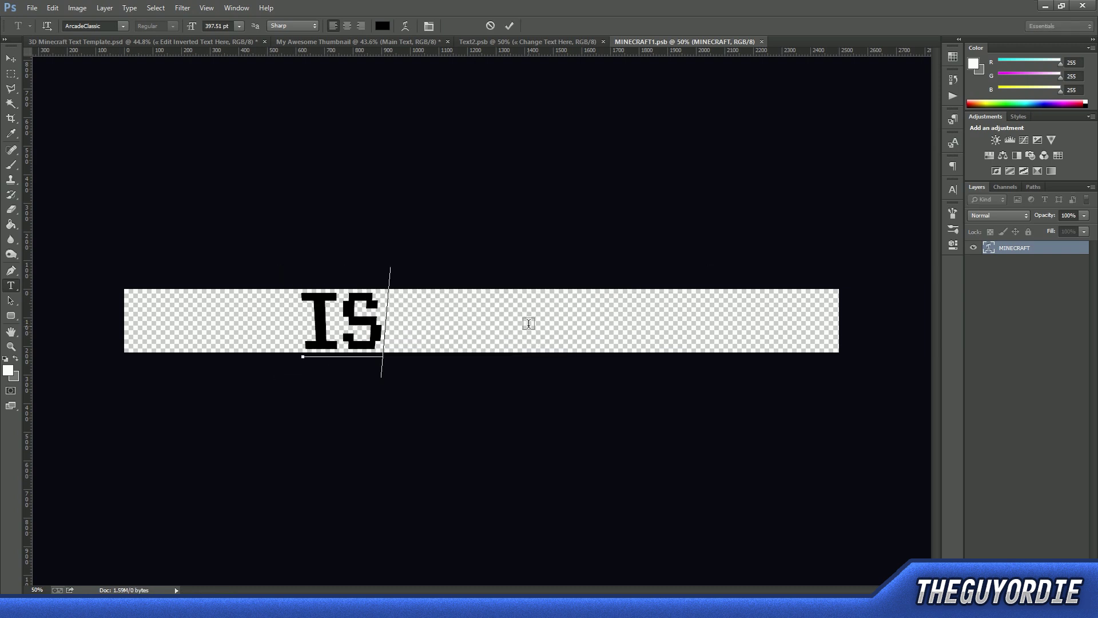
type("TOOT")
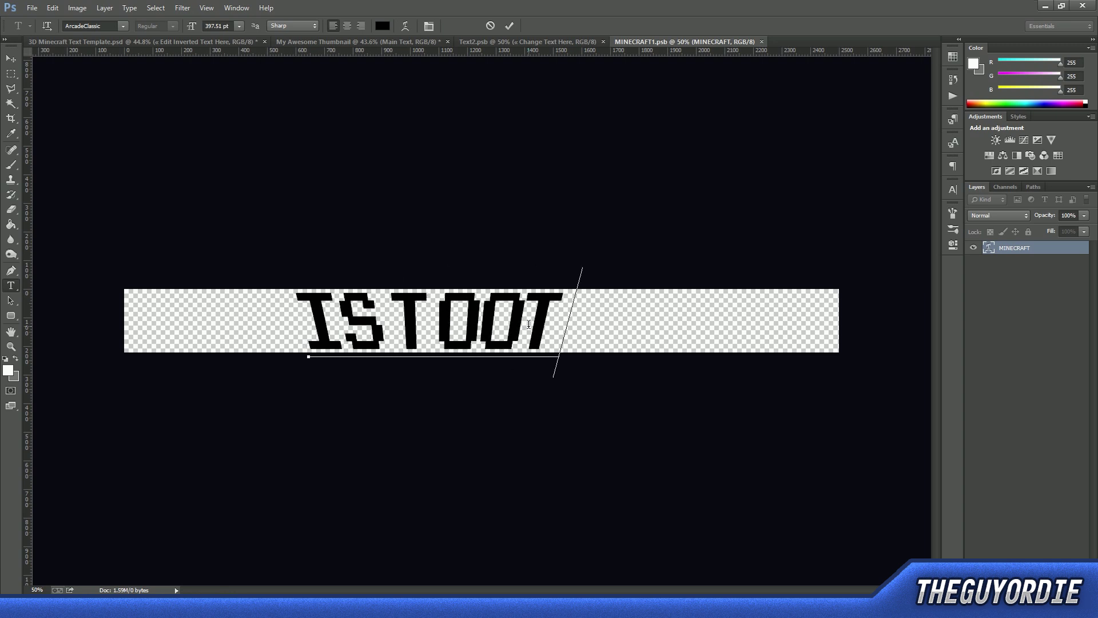
key("BackSpace")
key("BackSpace")
type("TALL")
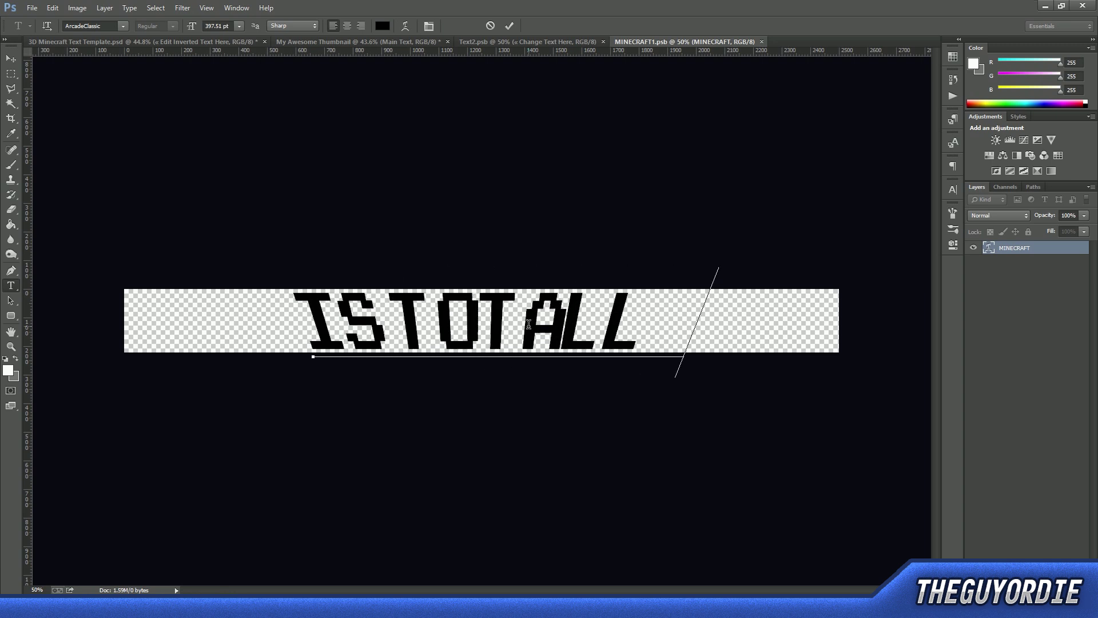
type("YCOOL")
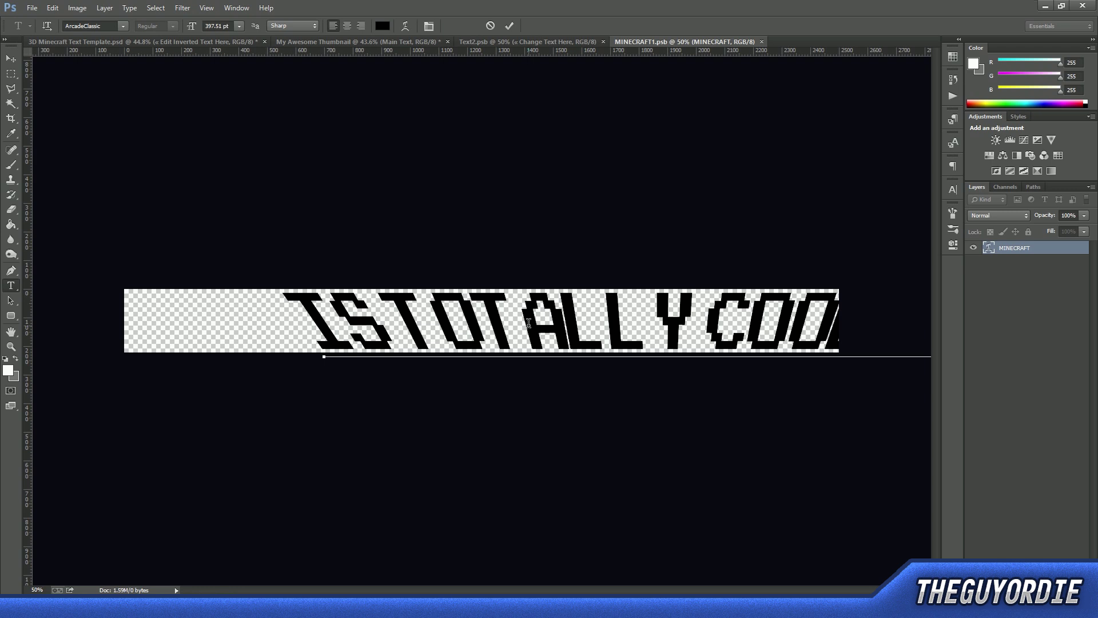
key("ctrl+h")
key("ctrl+Return")
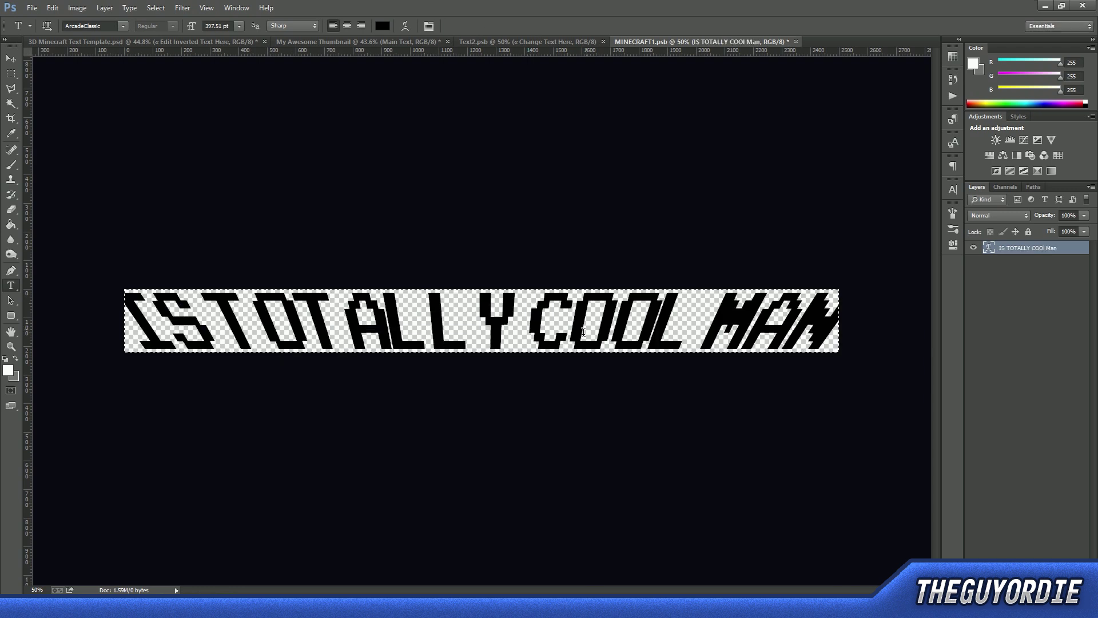
key("ctrl+a")
key("ctrl+d")
key("m")
scroll(544, 389, "down", 3)
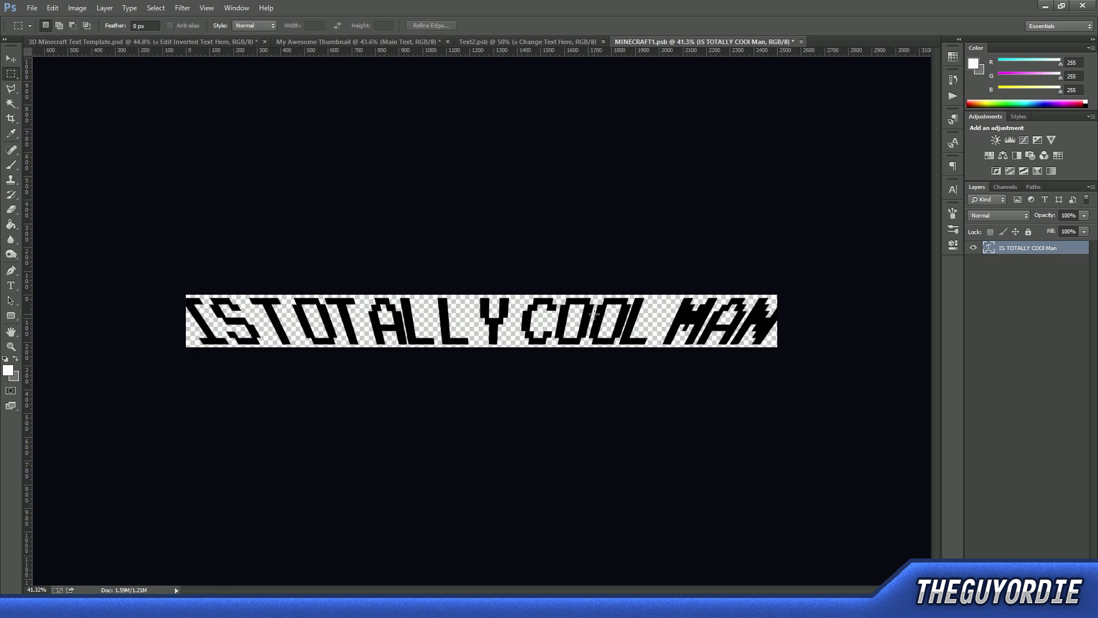
scroll(594, 313, "up", 3)
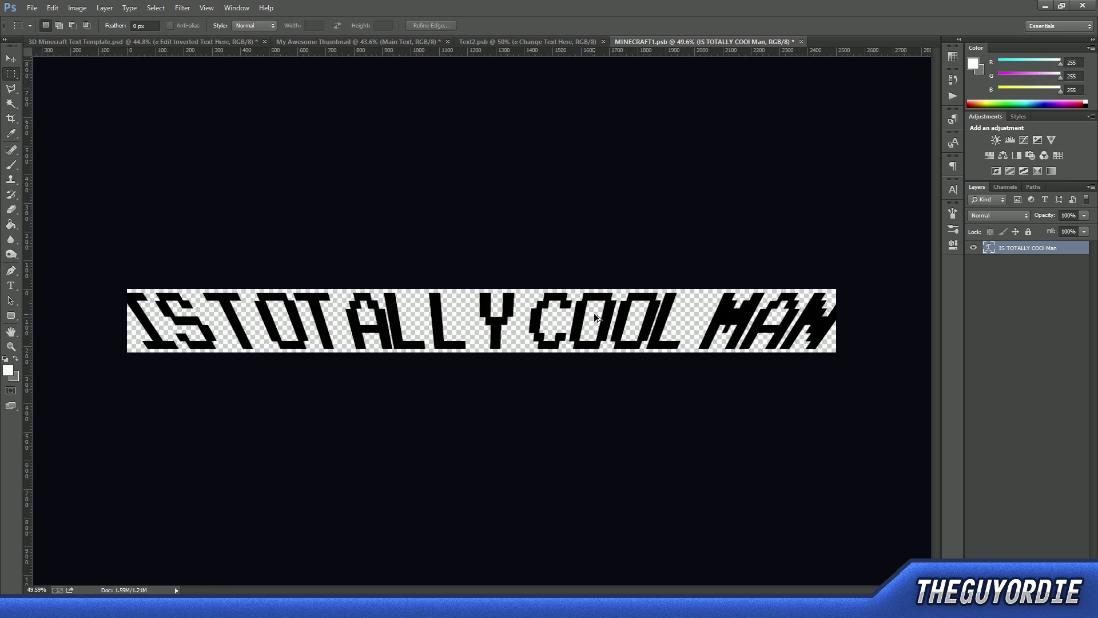
Widen MINECRAFT1.psb's canvas to 3000 pixels so the full text fits, and save it.
left_click(73, 6)
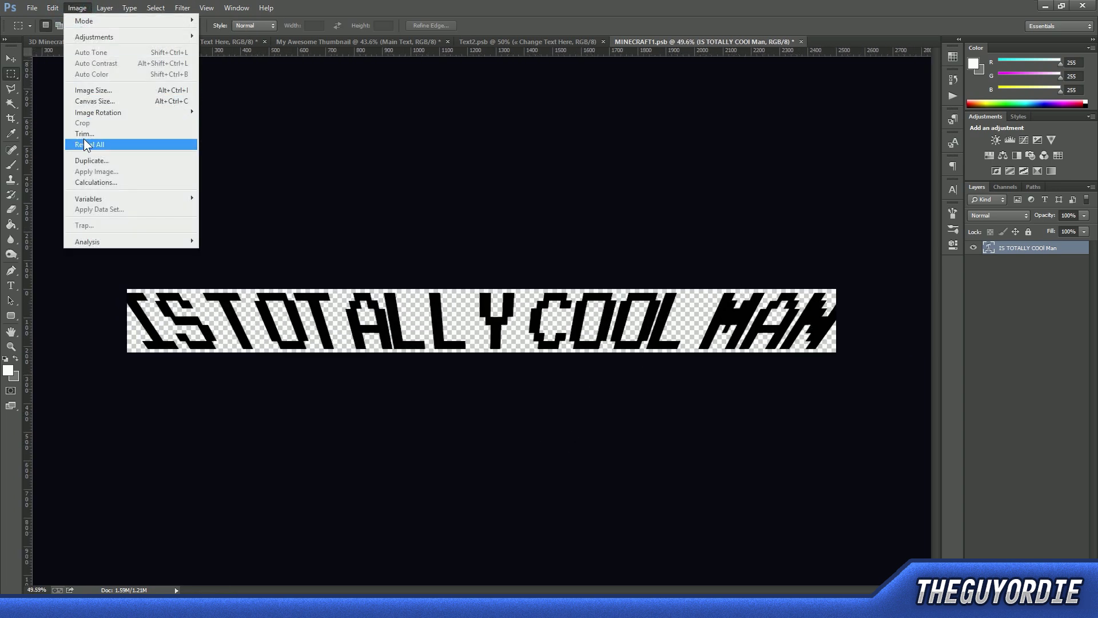
left_click(97, 101)
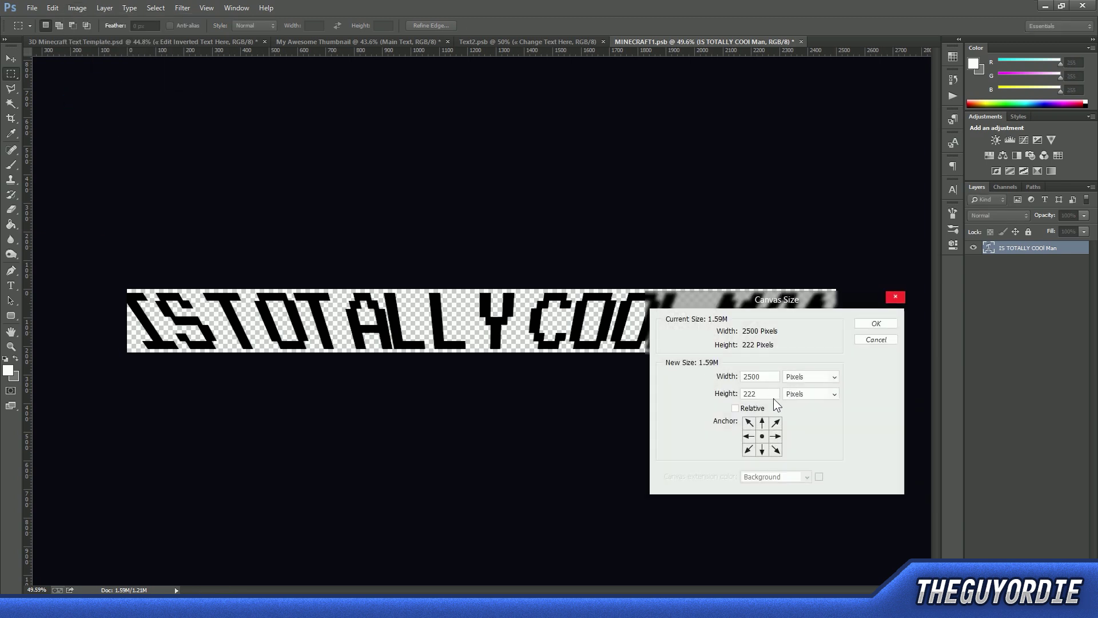
double_click(760, 377)
type("3000")
key("Return")
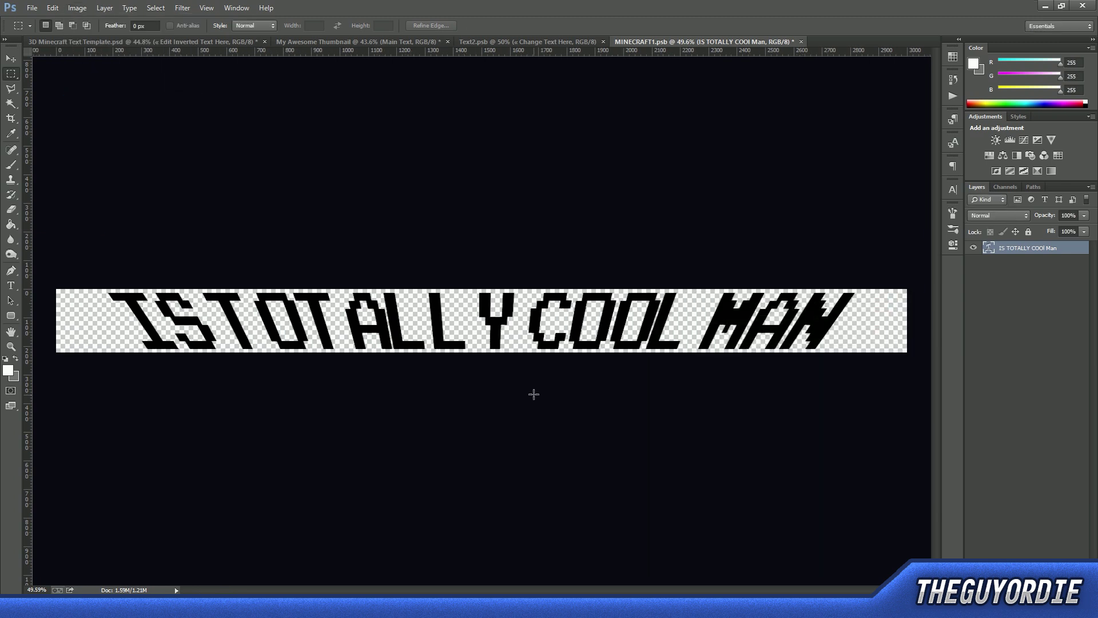
scroll(534, 394, "down", 3)
scroll(534, 394, "up", 2)
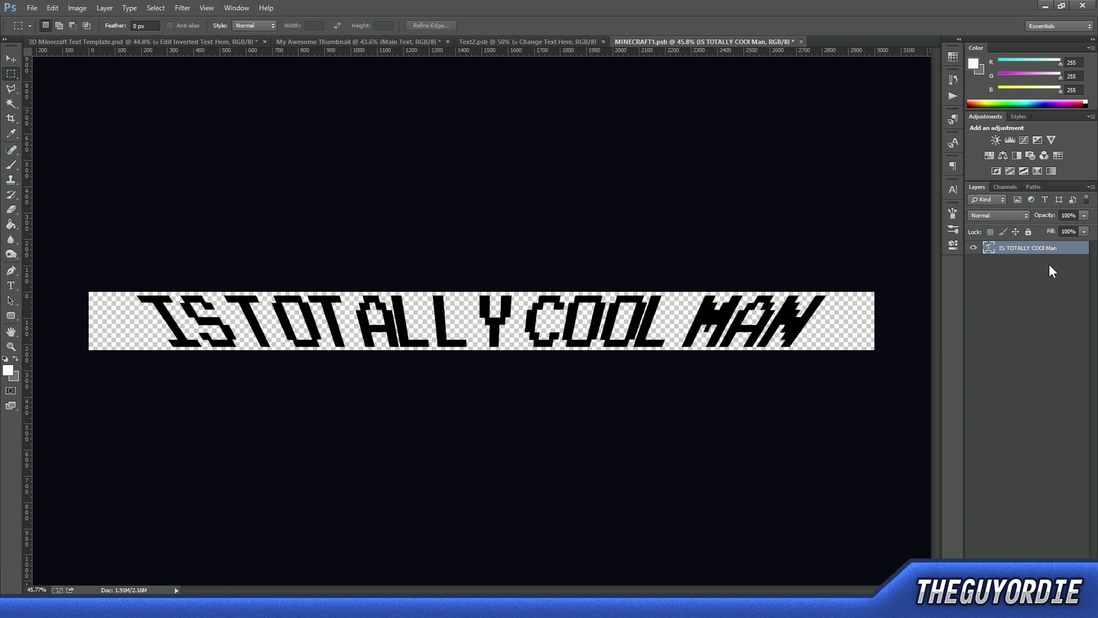
key("ctrl+s")
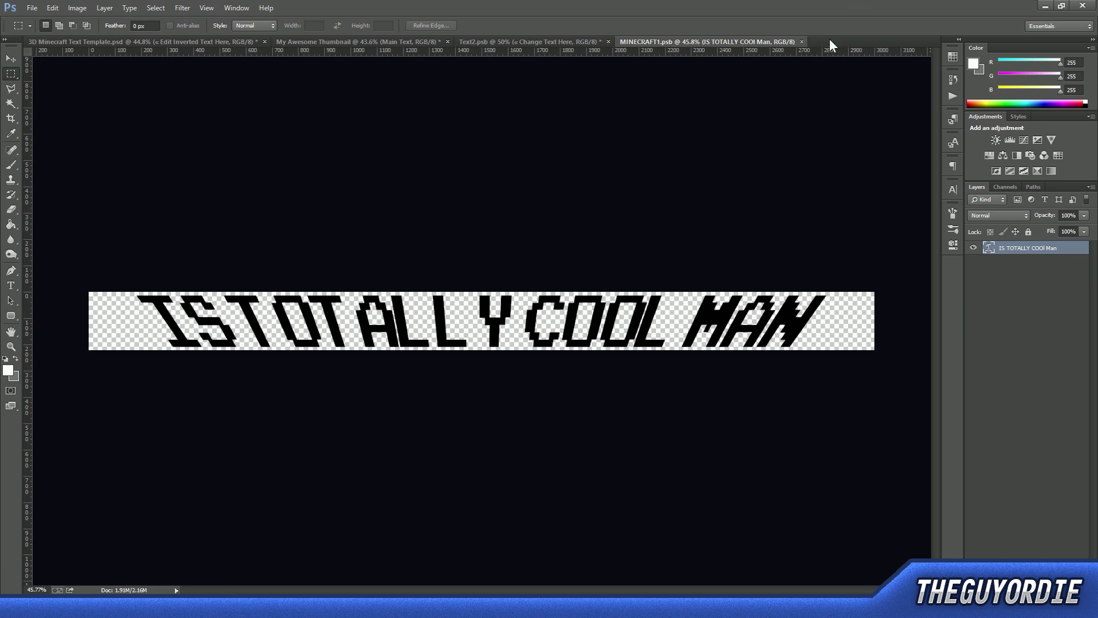
Close MINECRAFT1.psb and widen Text2.psb's canvas to 3000 pixels.
left_click(801, 42)
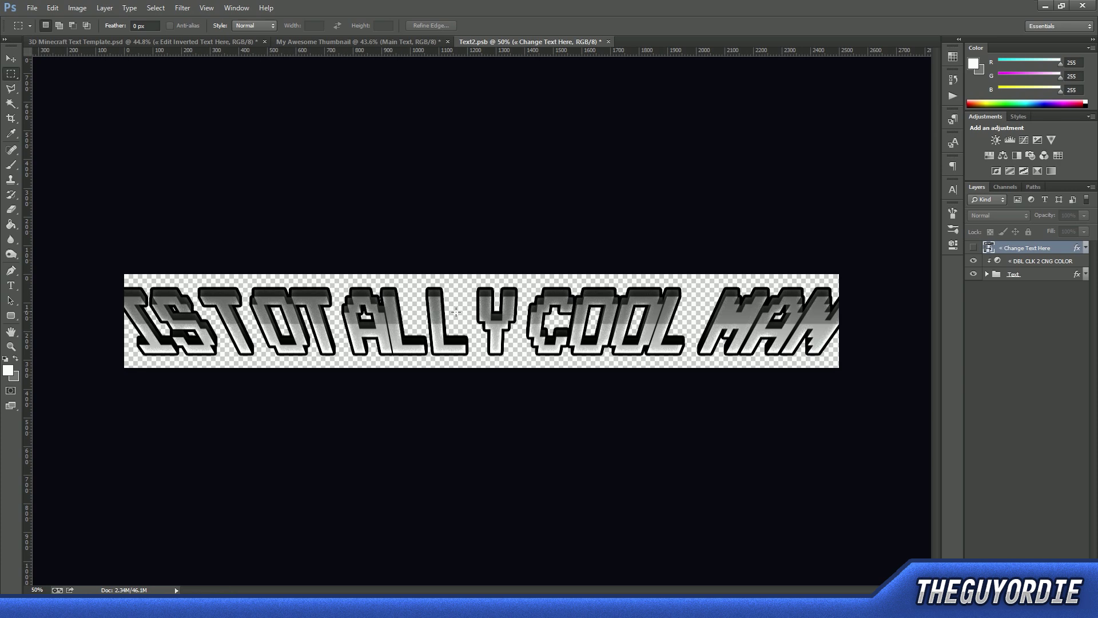
scroll(456, 311, "down", 4)
scroll(608, 337, "up", 3)
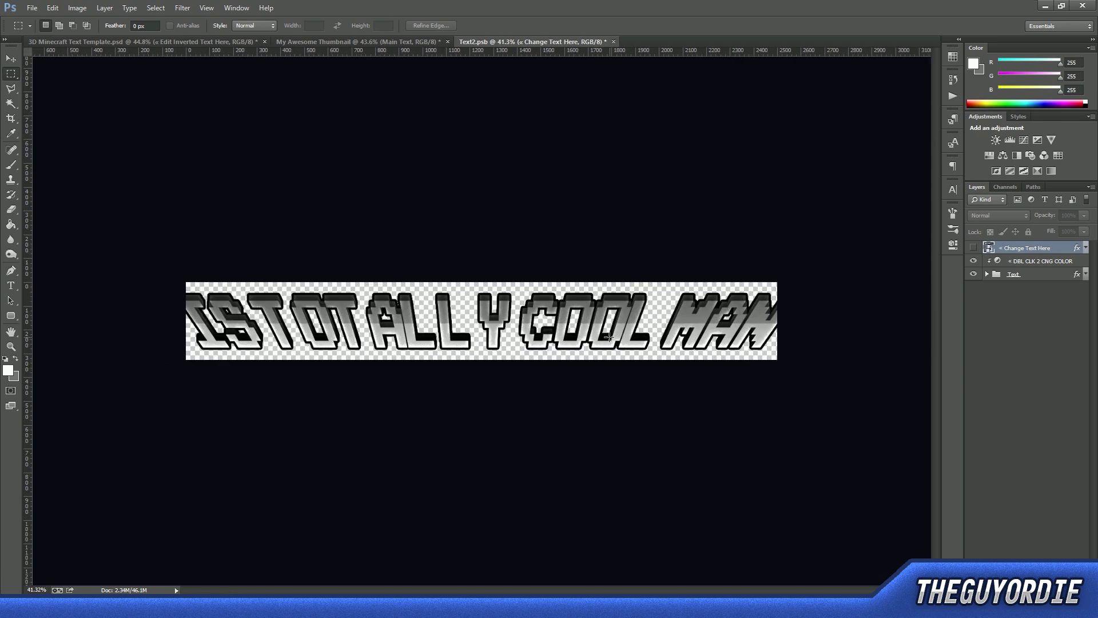
key("ctrl+alt+c")
left_click_drag(817, 303, 980, 254)
double_click(939, 330)
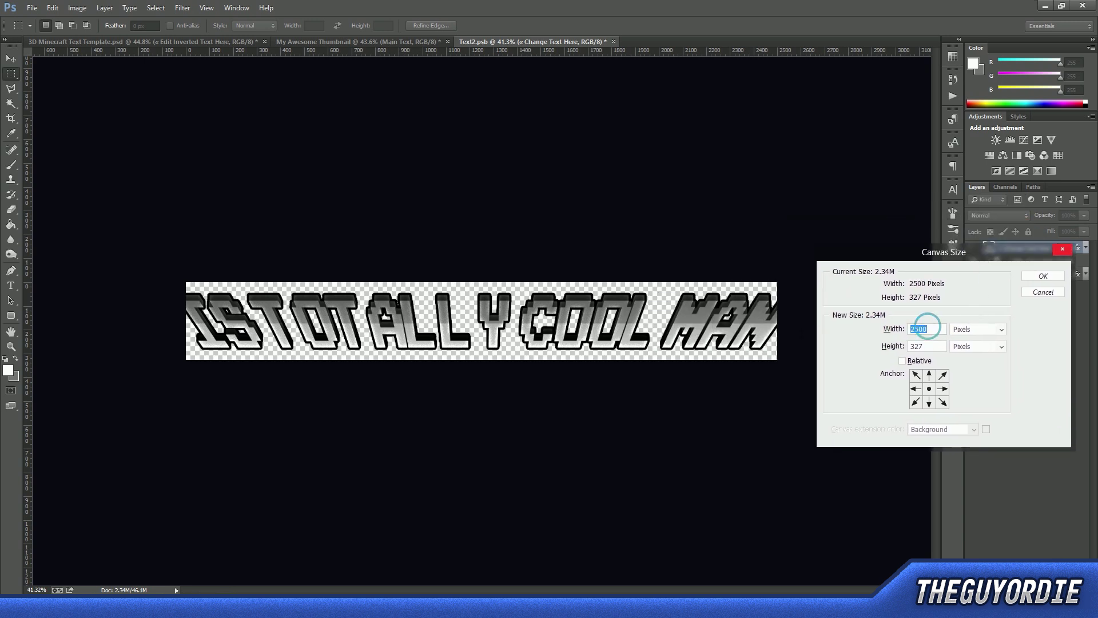
type("3000")
key("Return")
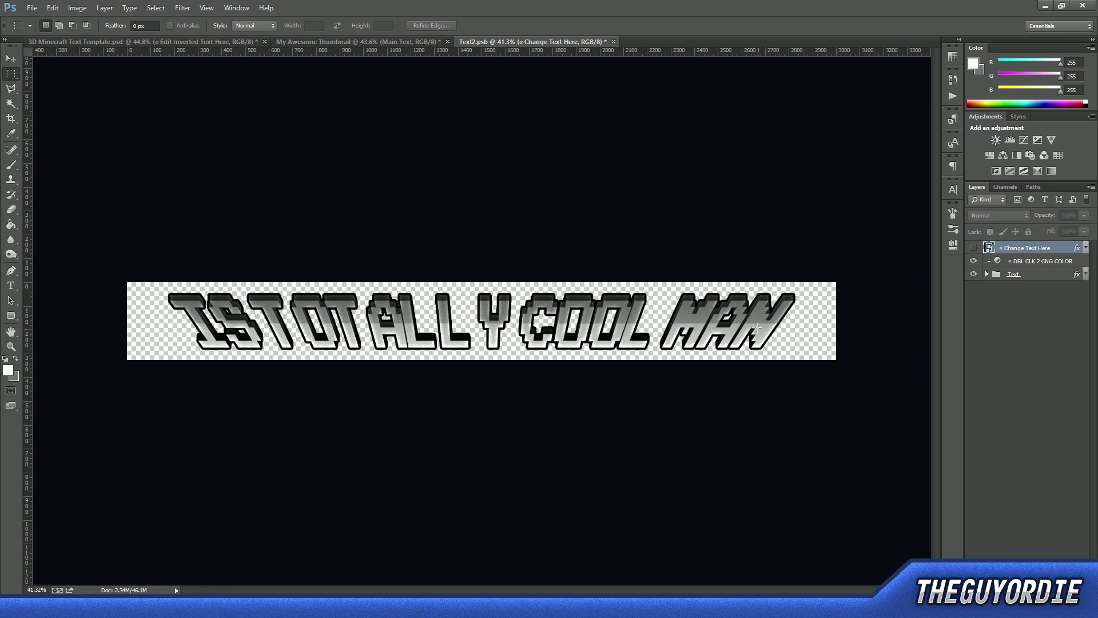
Turn the text yellow with a fully saturated Hue/Saturation adjustment at lightness -16.
double_click(998, 261)
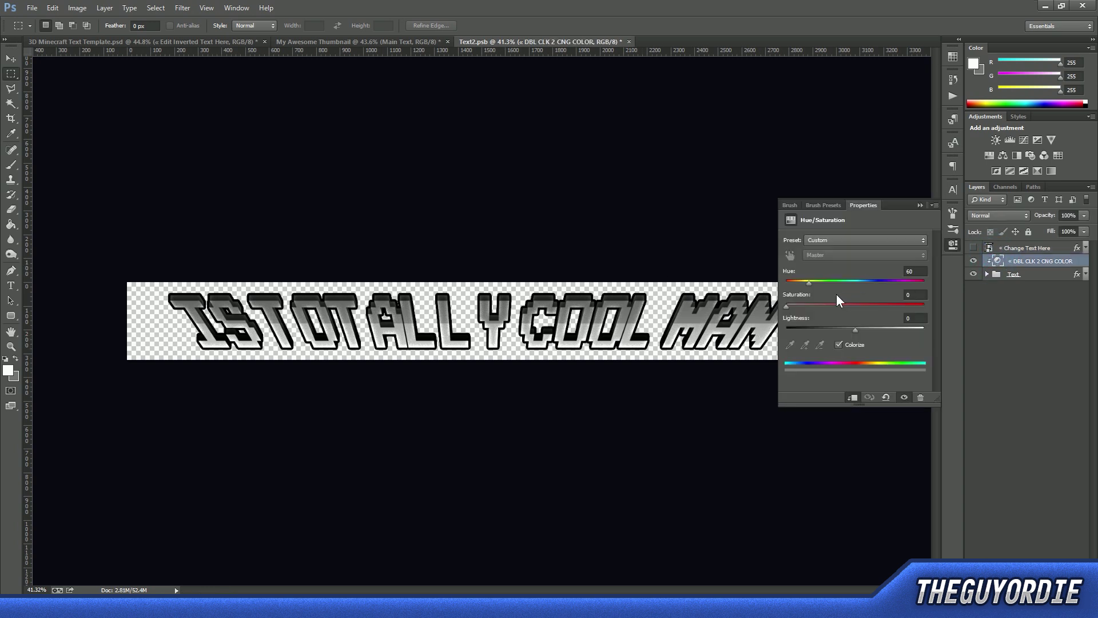
left_click_drag(837, 294, 865, 317)
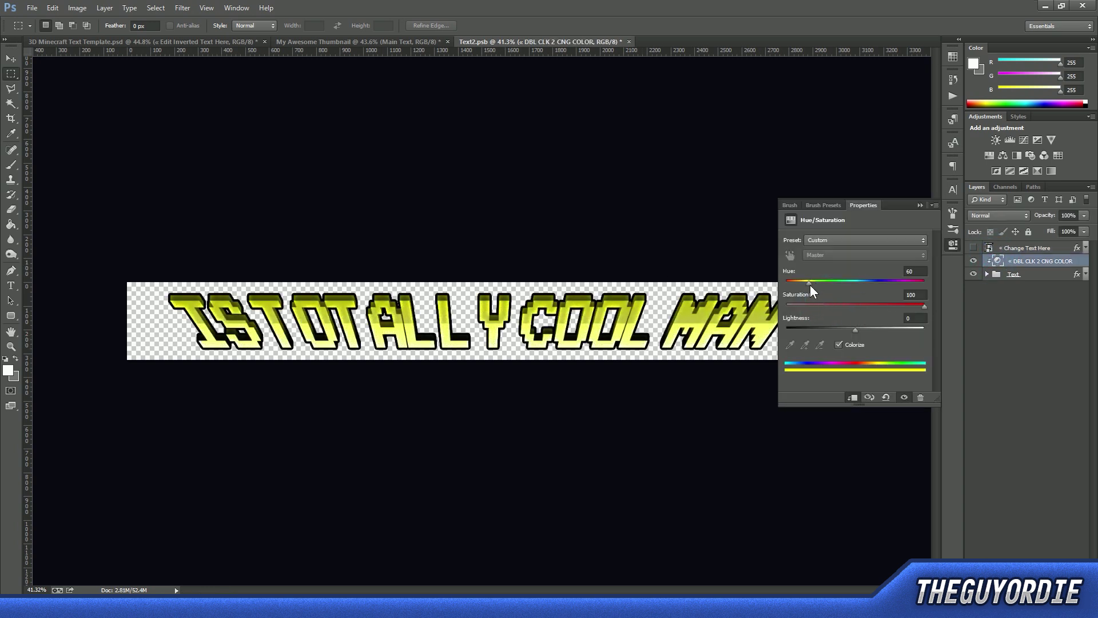
left_click_drag(855, 330, 845, 329)
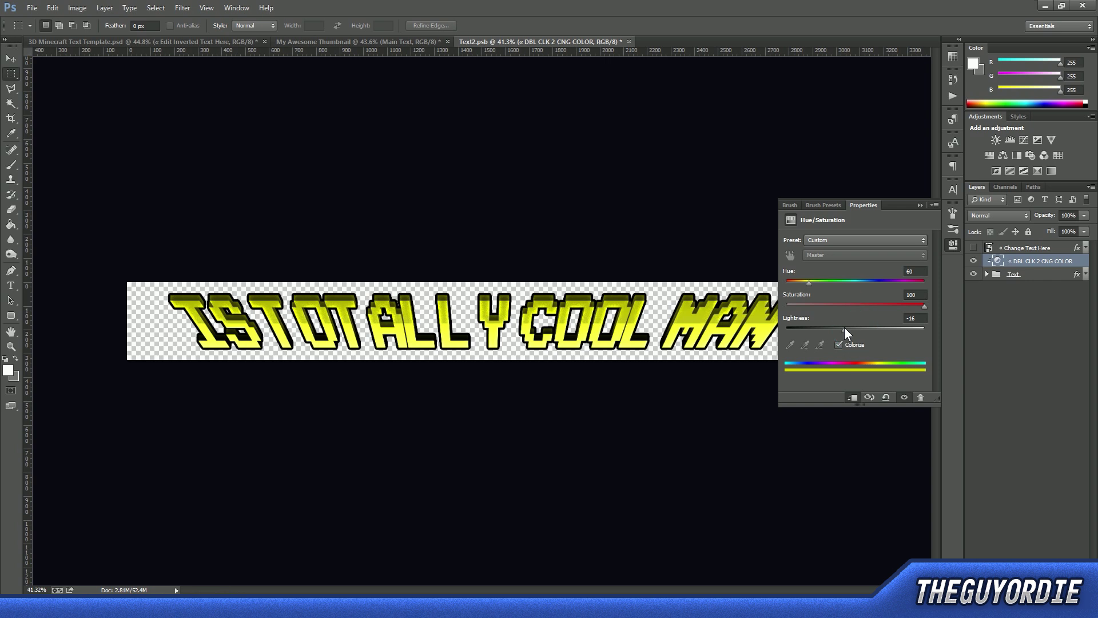
key("Return")
left_click(918, 204)
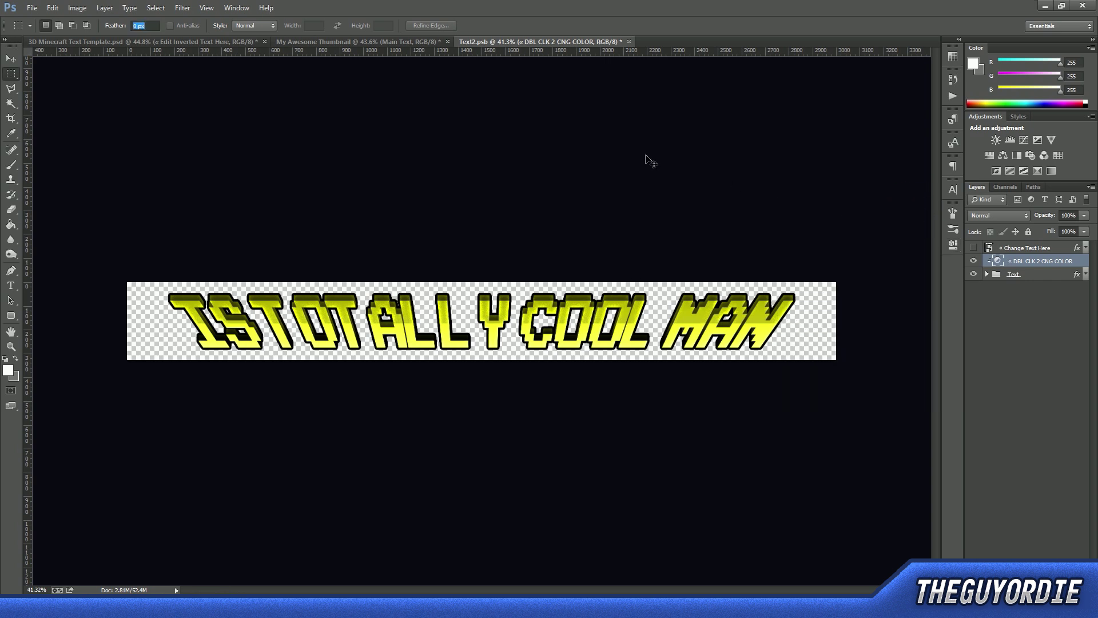
Close Text2.psb, try and clear a strip selection along the guide, then return to the template.
left_click(624, 42)
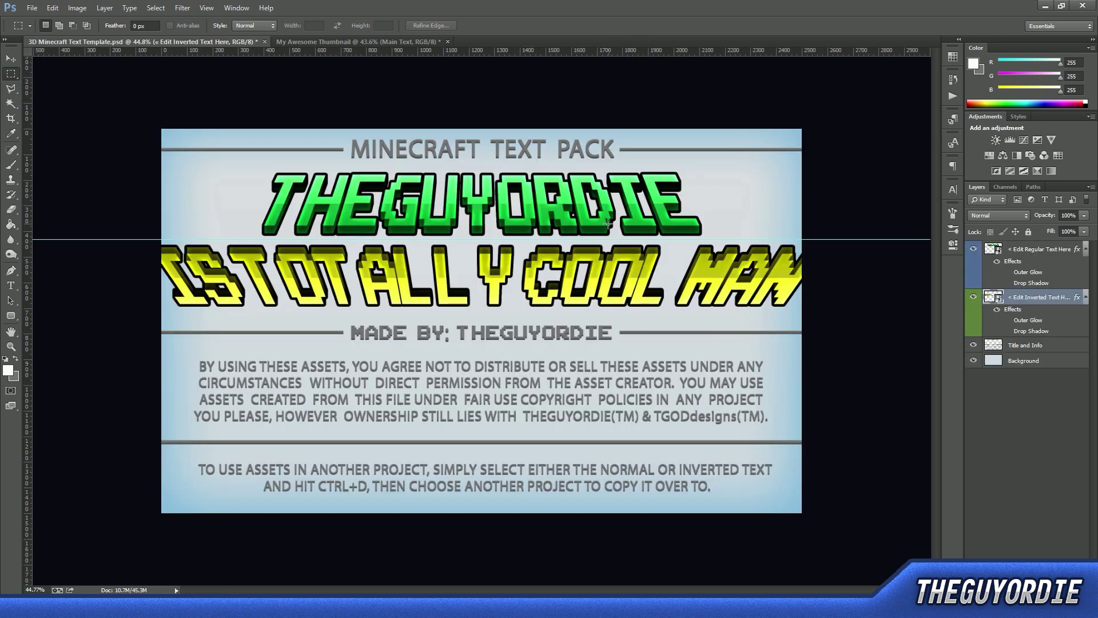
scroll(608, 224, "down", 3)
scroll(482, 320, "up", 3)
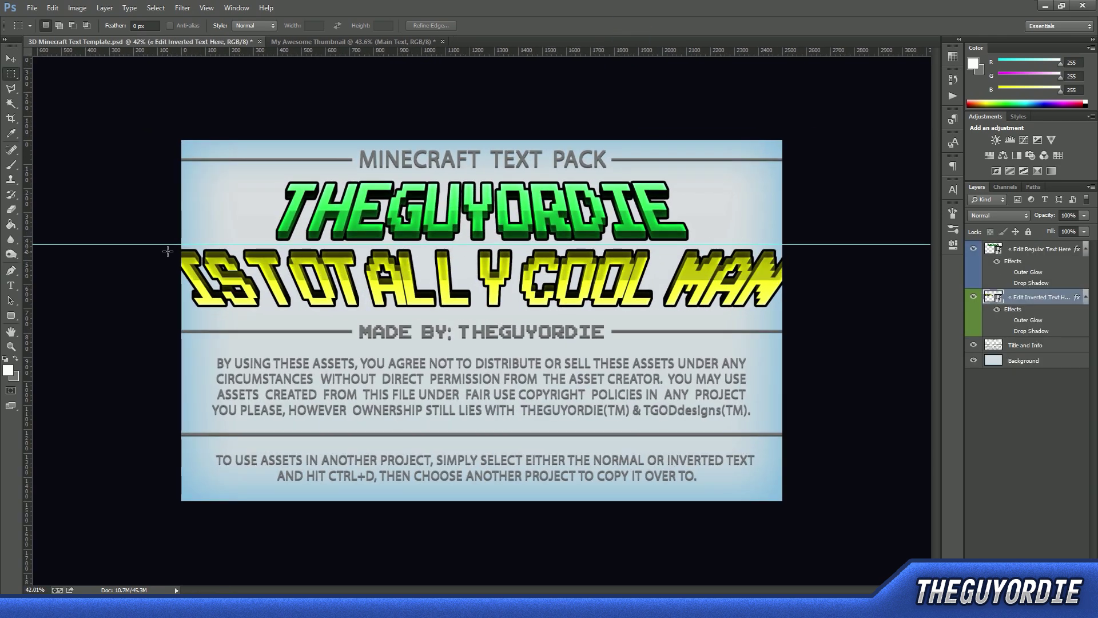
left_click_drag(128, 237, 836, 311)
left_click(854, 314)
left_click_drag(140, 245, 852, 318)
left_click(827, 329)
left_click(365, 43)
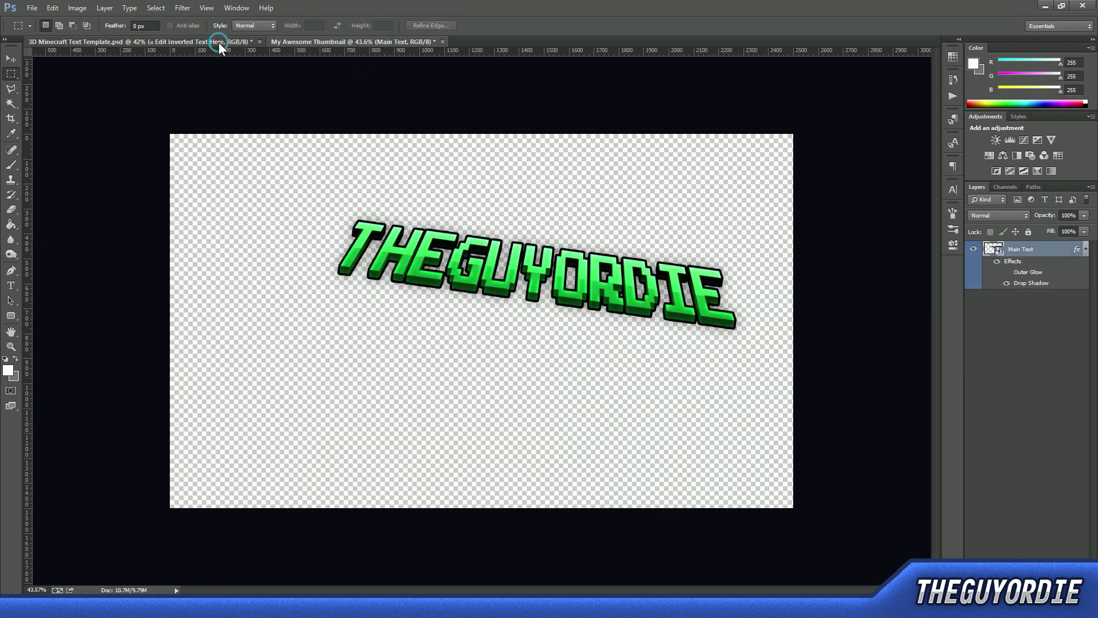
left_click(219, 43)
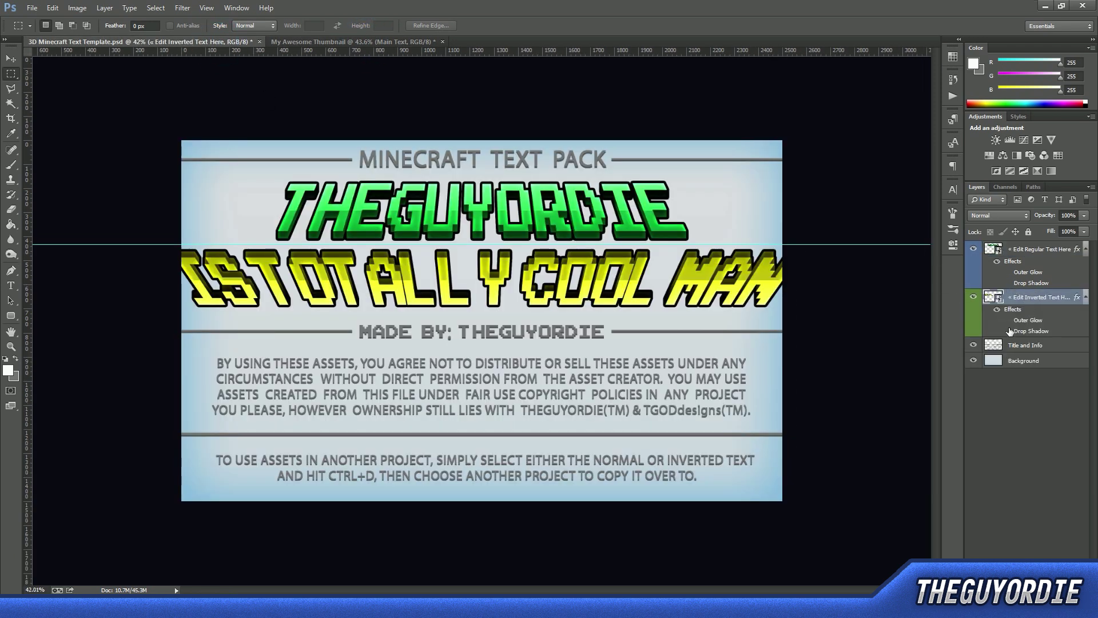
Enable the yellow text's drop shadow and duplicate that layer into My Awesome Thumbnail.
left_click(1008, 332)
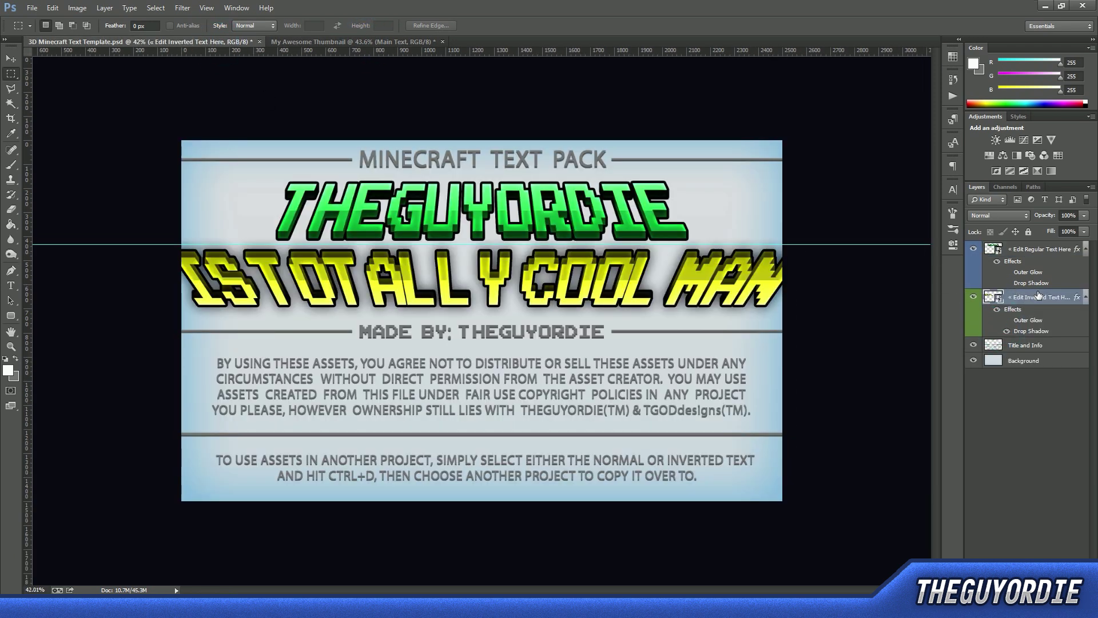
key("ctrl+d")
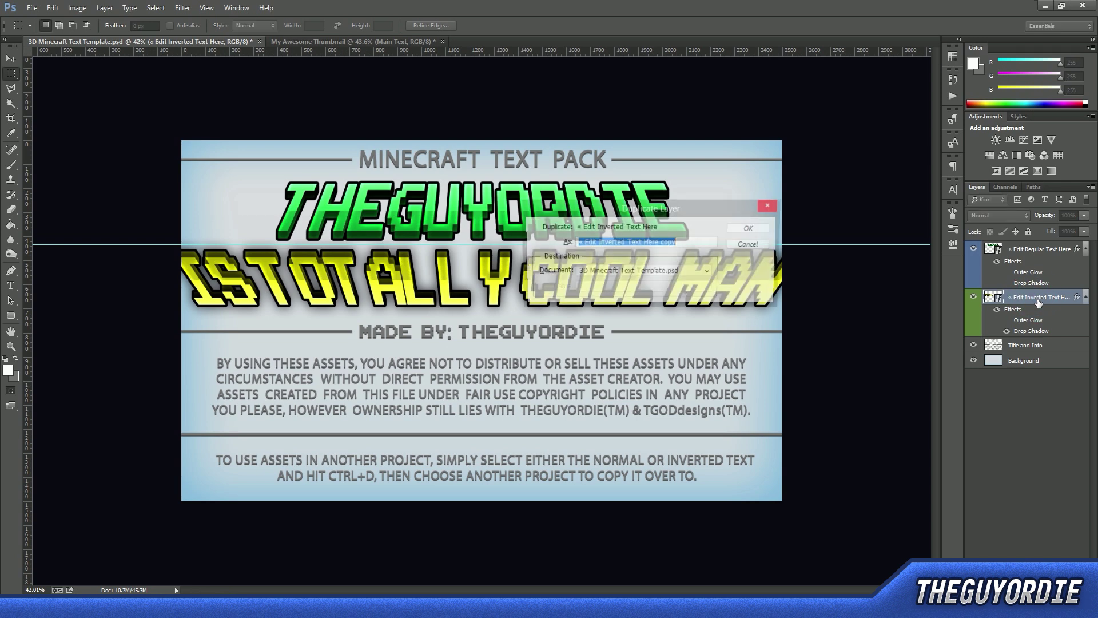
left_click(702, 272)
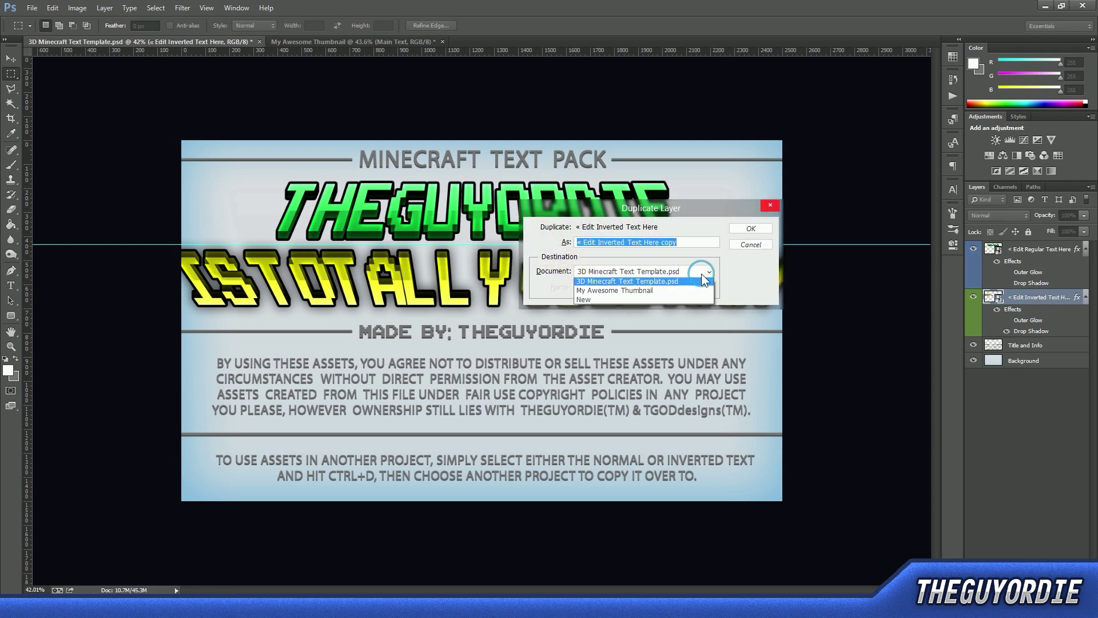
left_click(599, 290)
left_click(747, 228)
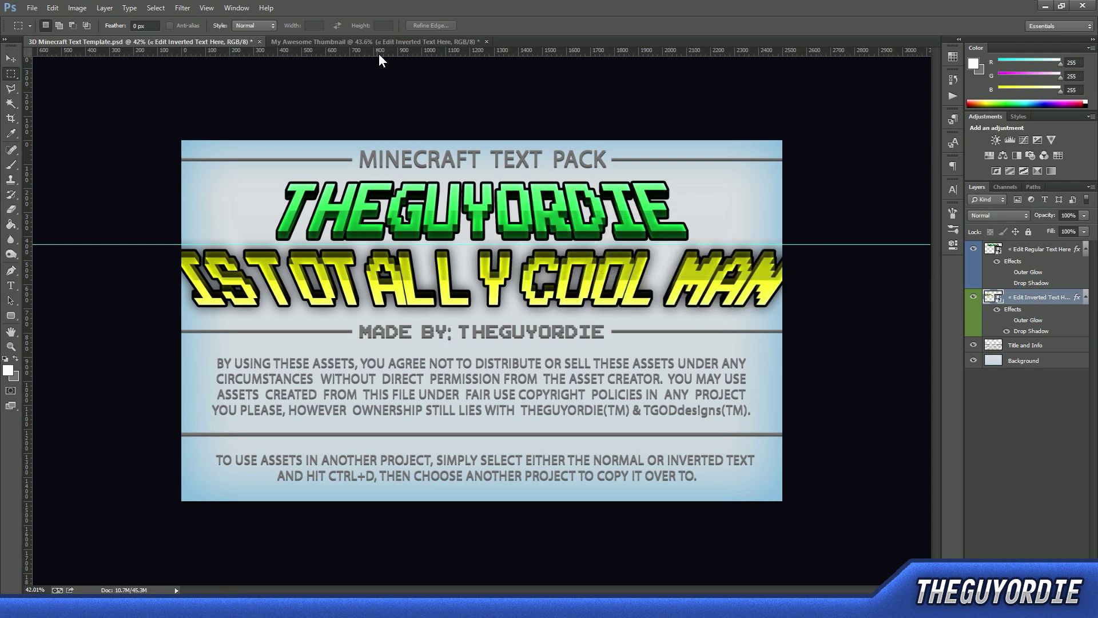
In the thumbnail, tilt the yellow text clockwise, scale it to about 77% and move it down.
left_click(391, 41)
key("ctrl+t")
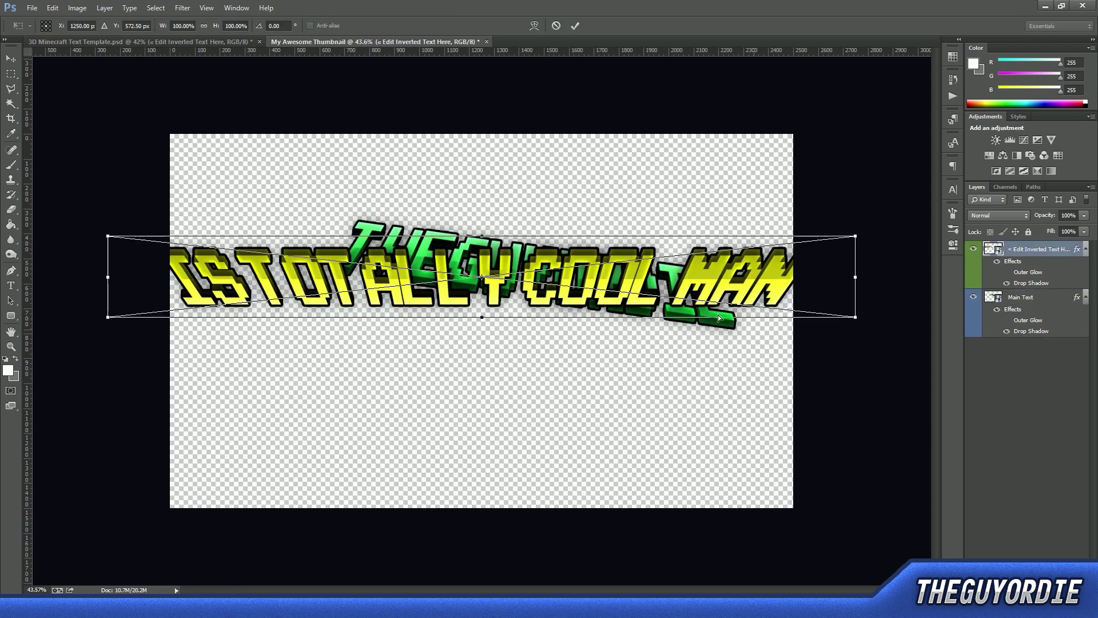
mouse_move(864, 230)
left_mouse_down()
mouse_move(884, 246)
mouse_move(884, 235)
left_mouse_up()
left_click_drag(825, 288, 822, 349)
left_click_drag(837, 312, 849, 340)
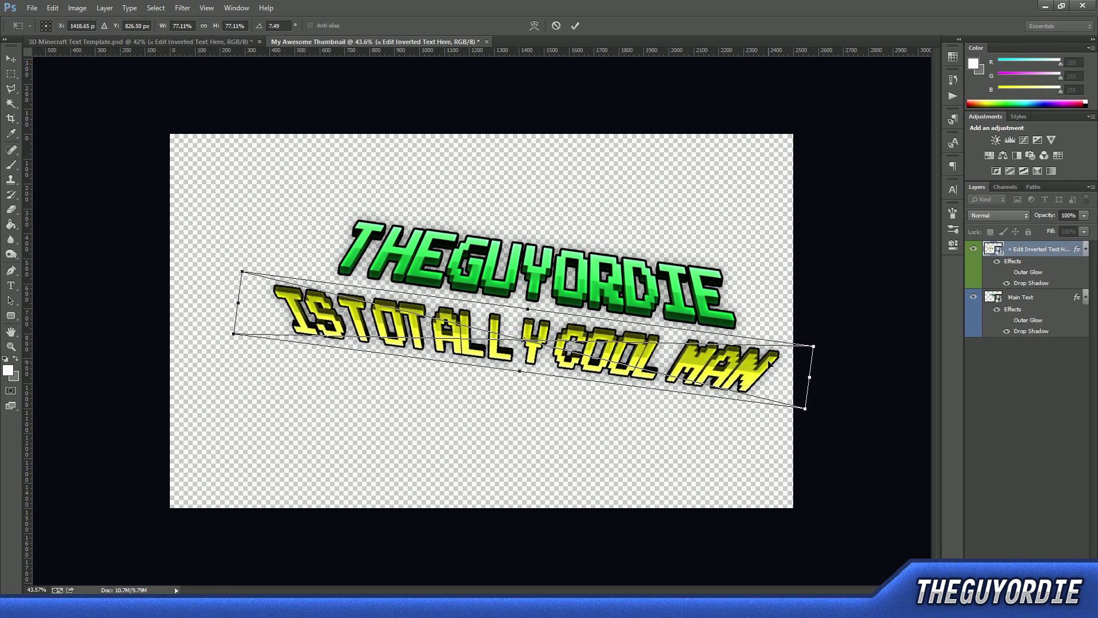
left_click_drag(773, 365, 769, 353)
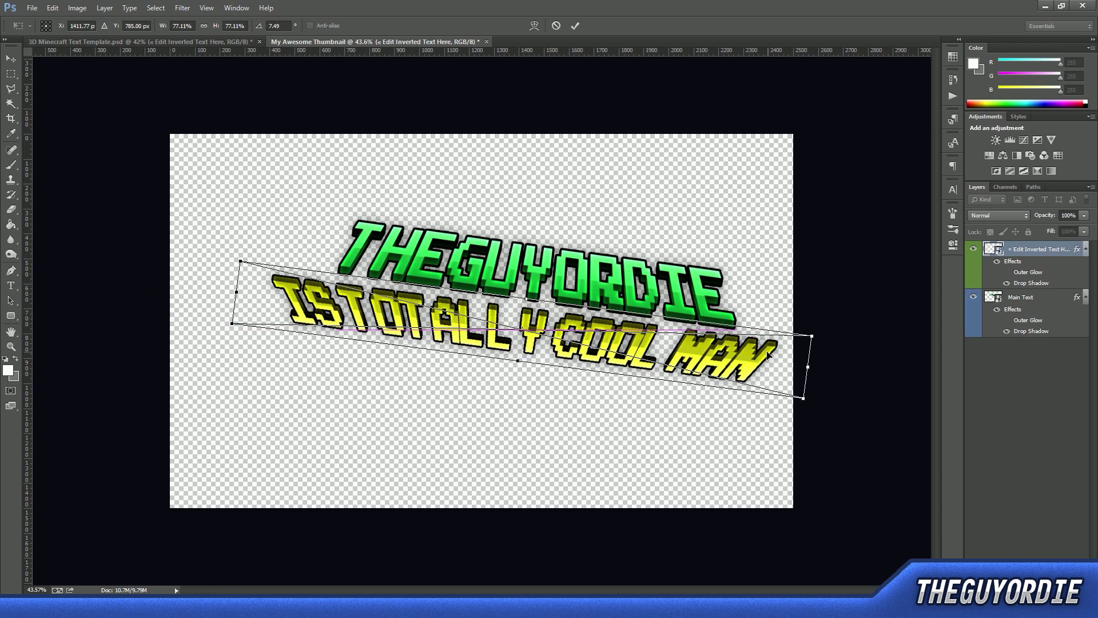
key("Return")
scroll(776, 344, "down", 5)
scroll(776, 345, "up", 5)
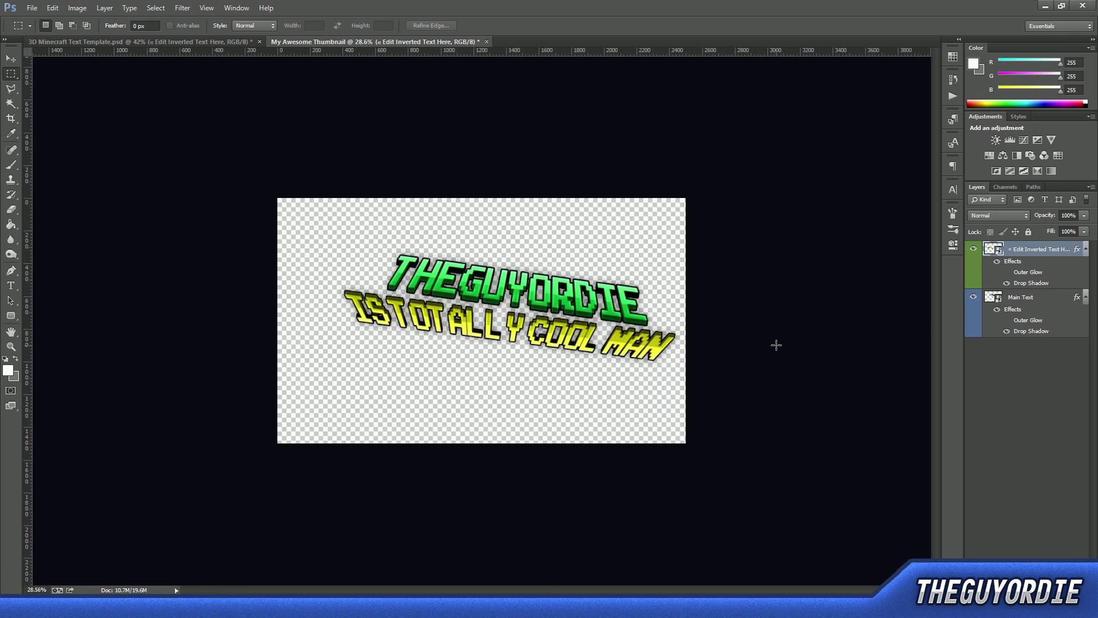
Rotate both text lines counter-clockwise, enlarge them to about 110% and shift them left and down.
left_click(1024, 301, "shift")
key("ctrl+t")
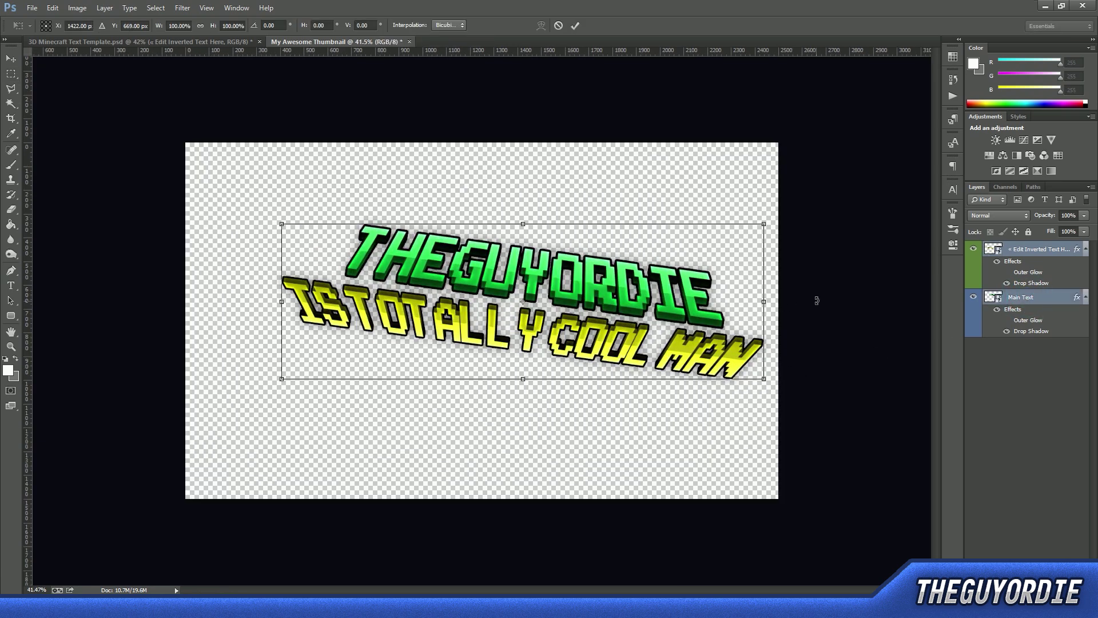
left_click_drag(814, 297, 841, 255)
left_click_drag(713, 287, 652, 297)
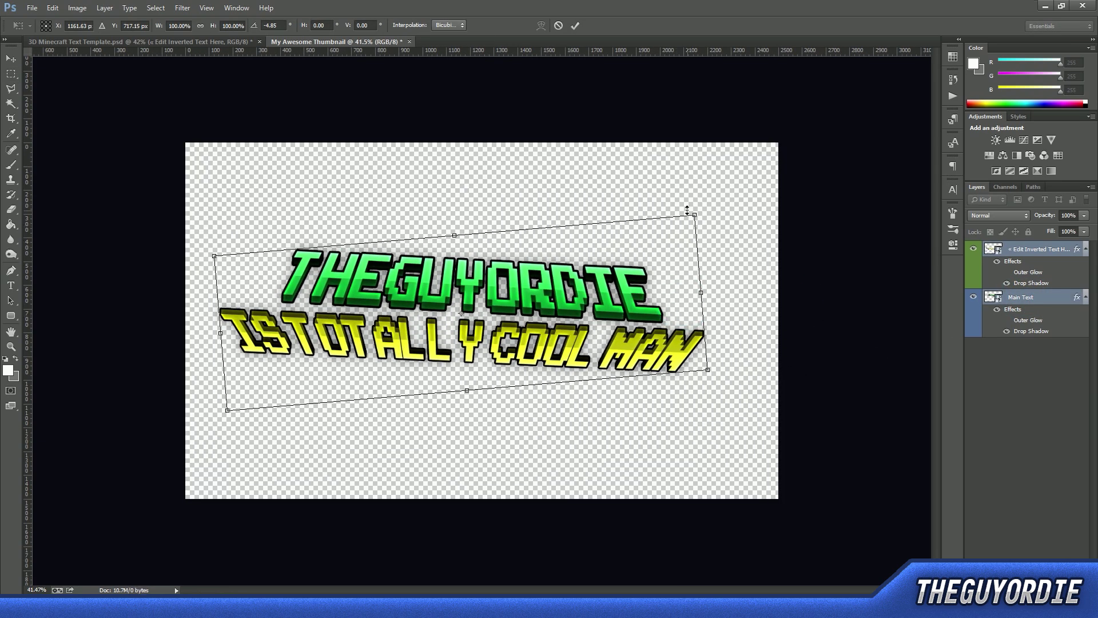
left_click_drag(694, 215, 745, 208)
mouse_move(651, 281)
left_mouse_down()
mouse_move(652, 295)
mouse_move(643, 292)
left_mouse_up()
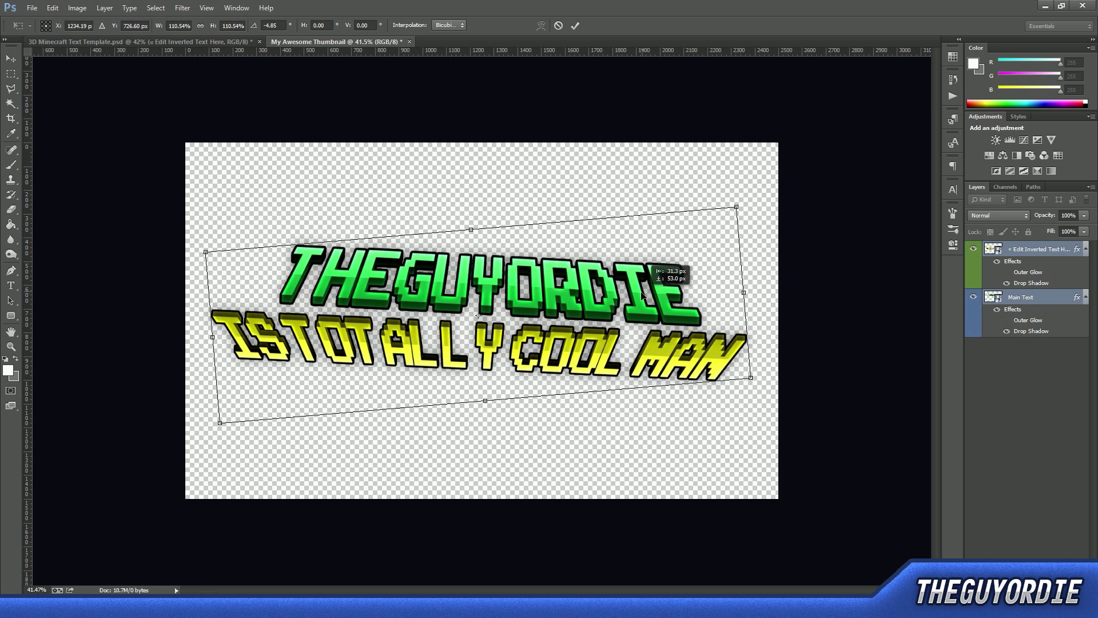
key("Return")
Shrink the yellow text alone to about 74% and move it to the right.
left_click(1033, 387)
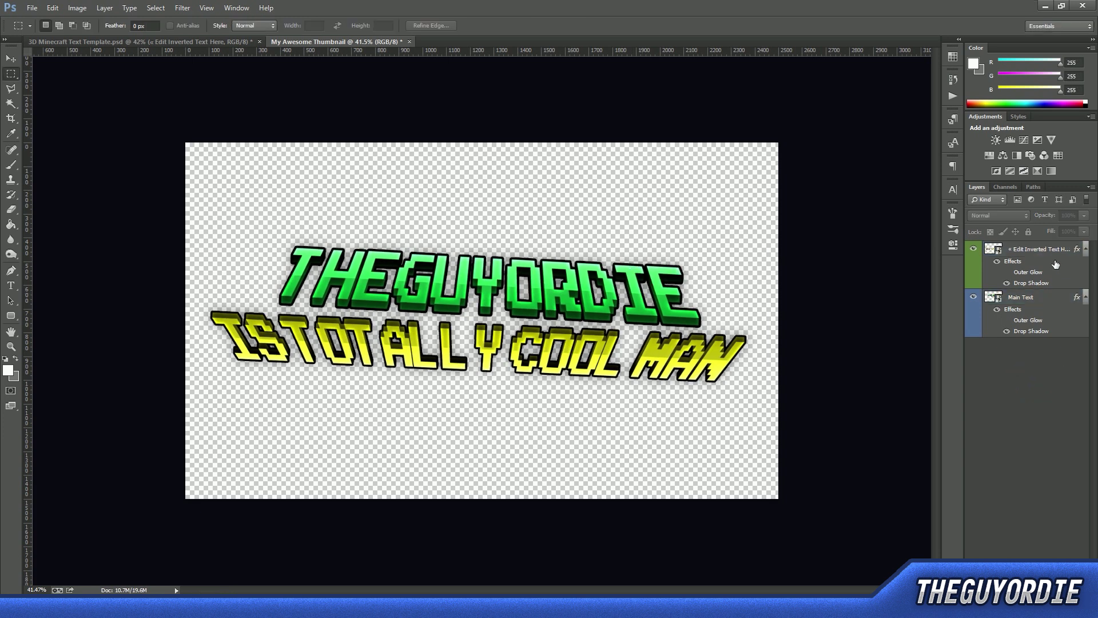
left_click(1046, 302)
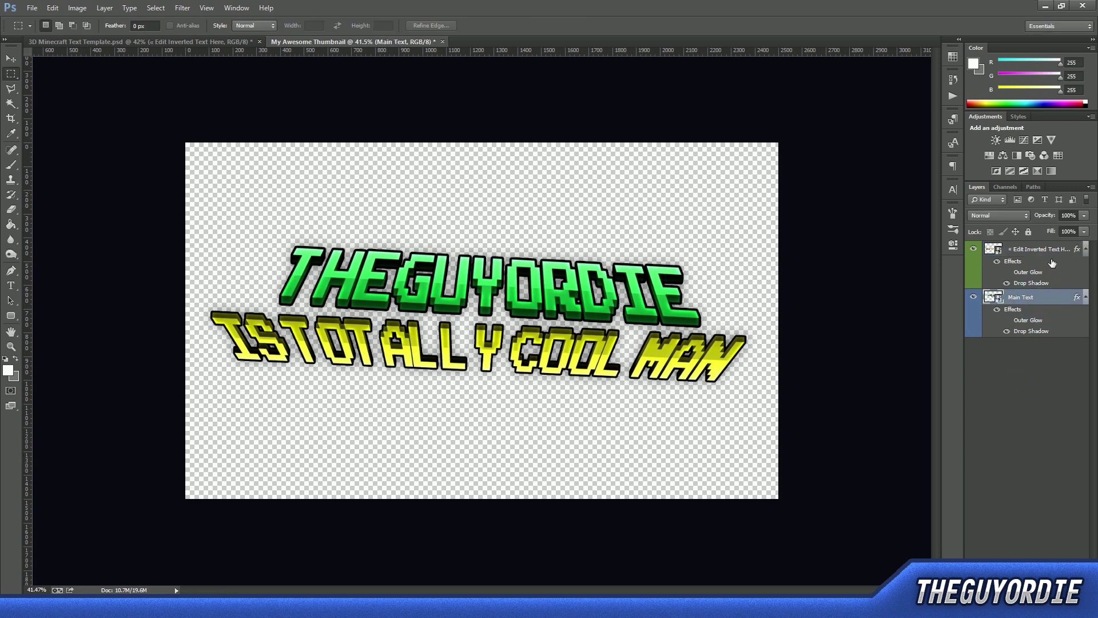
left_click(1051, 252)
key("ctrl+t")
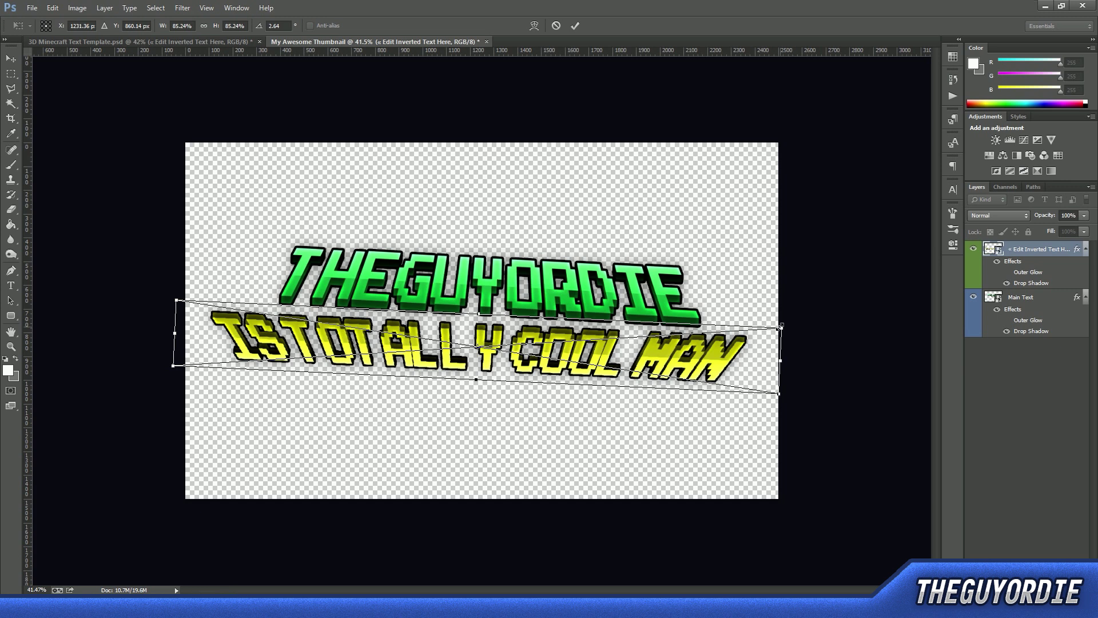
left_click_drag(781, 328, 703, 324)
left_click_drag(690, 362, 734, 365)
key("Return")
Cancel saving the thumbnail and switch back to the 3D Minecraft Text Template document.
scroll(774, 358, "down", 5)
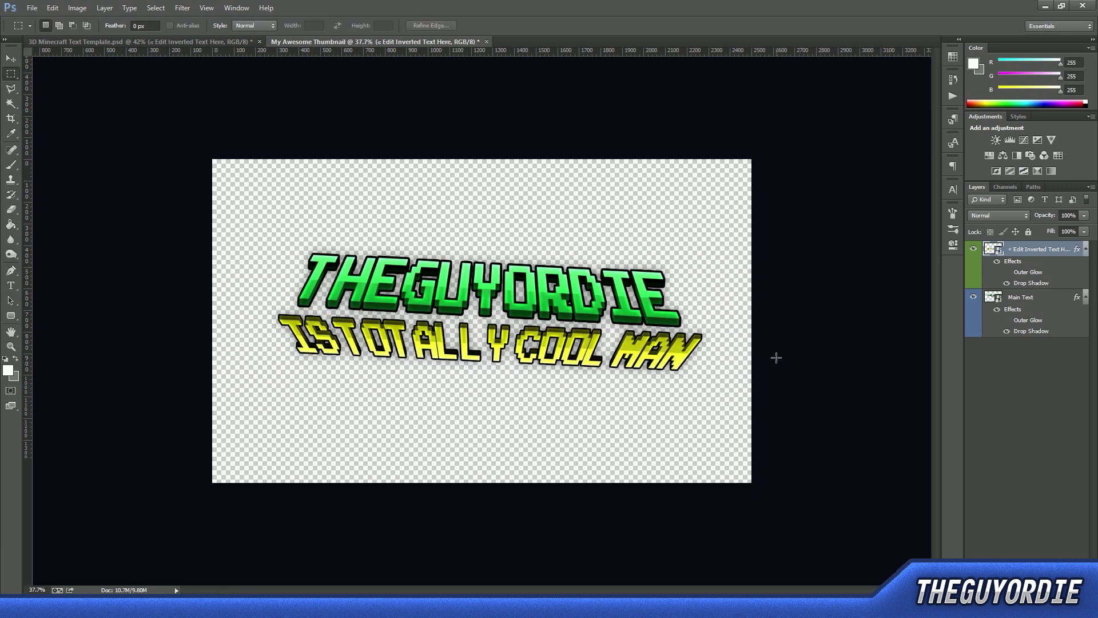
scroll(775, 358, "up", 2)
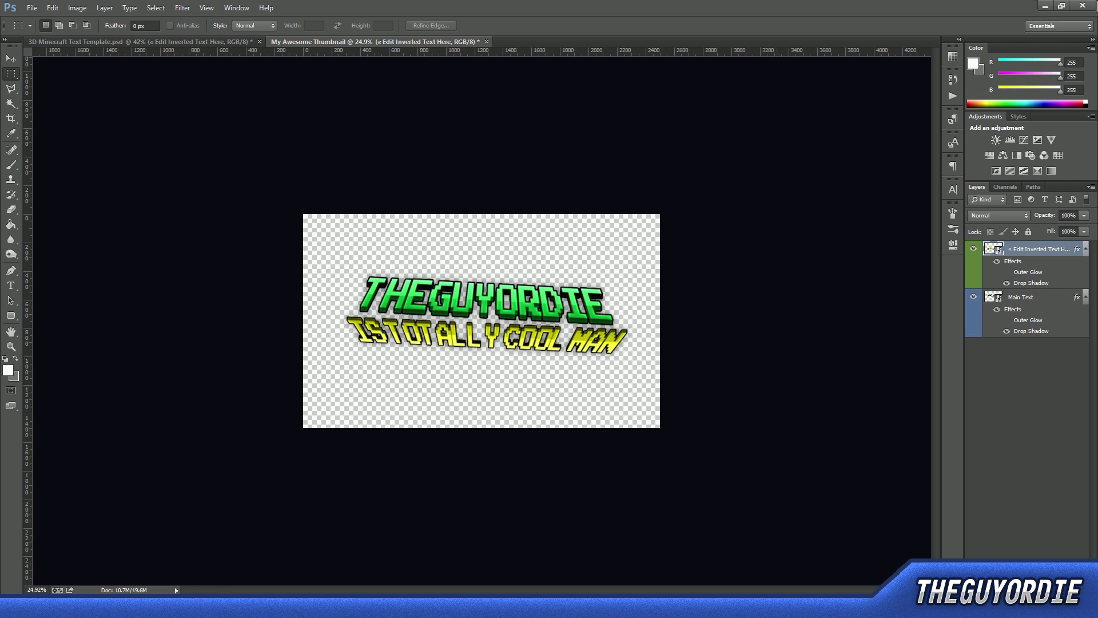
scroll(506, 273, "up", 3)
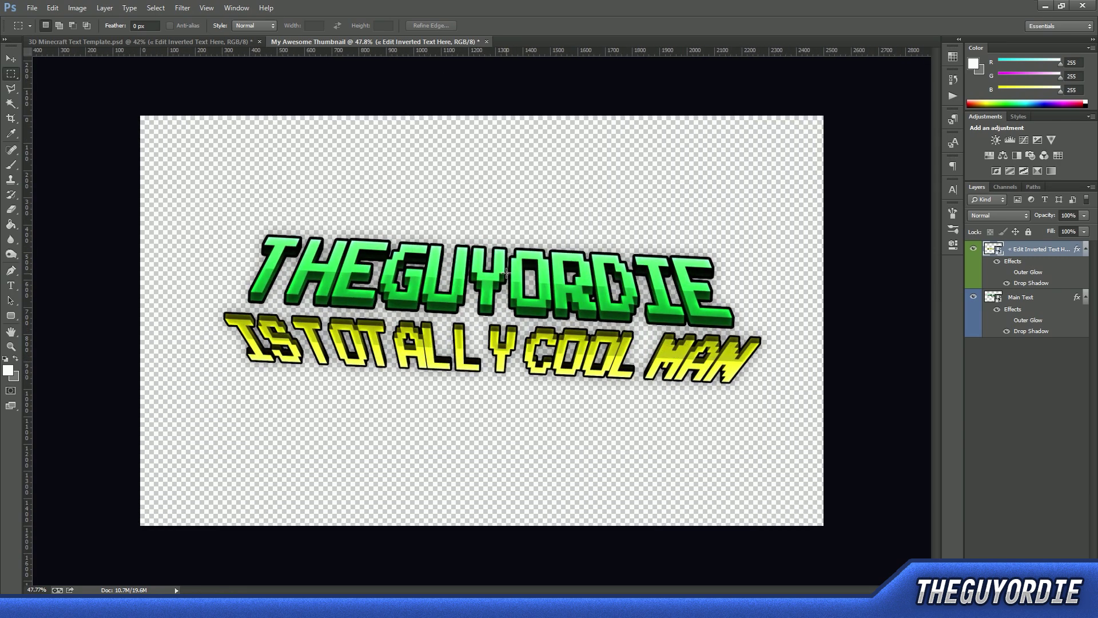
scroll(506, 274, "up", 2)
scroll(507, 274, "down", 5)
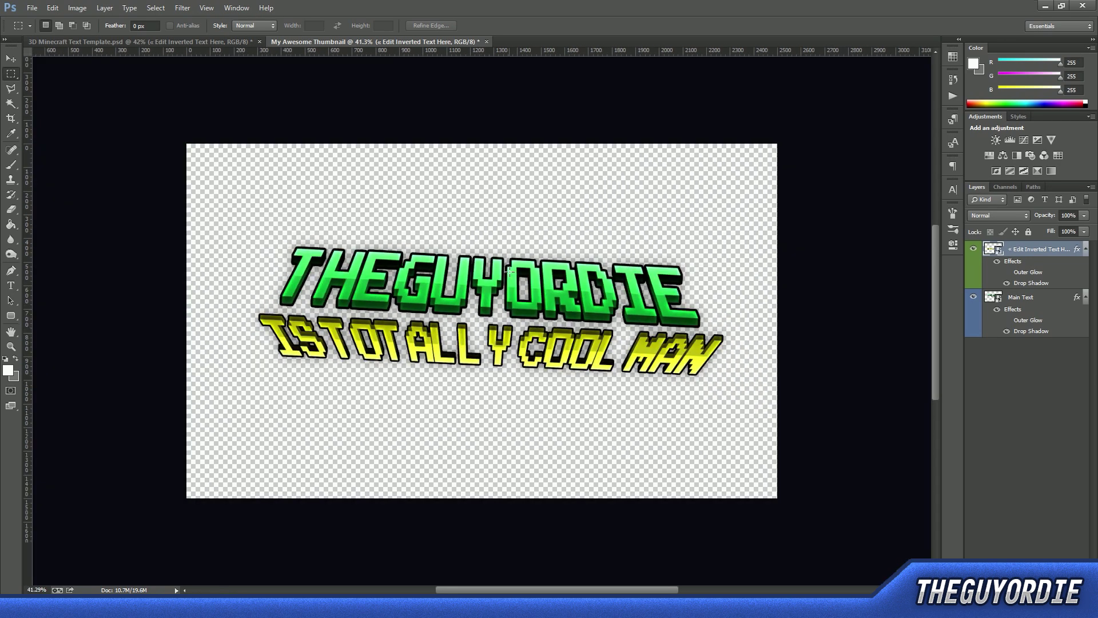
key("ctrl+s")
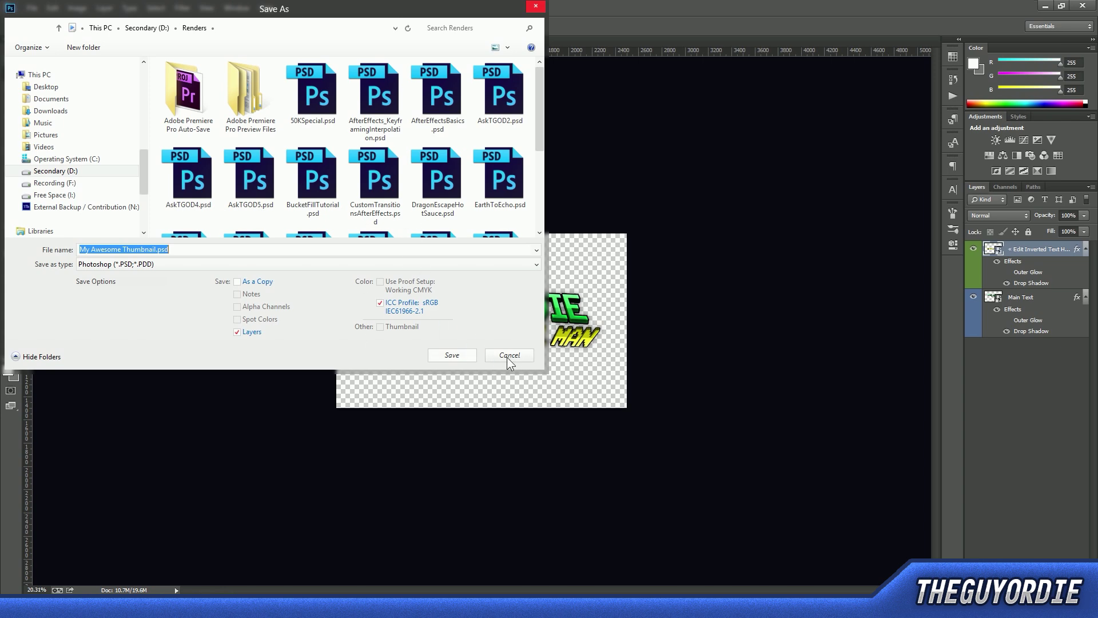
left_click(508, 356)
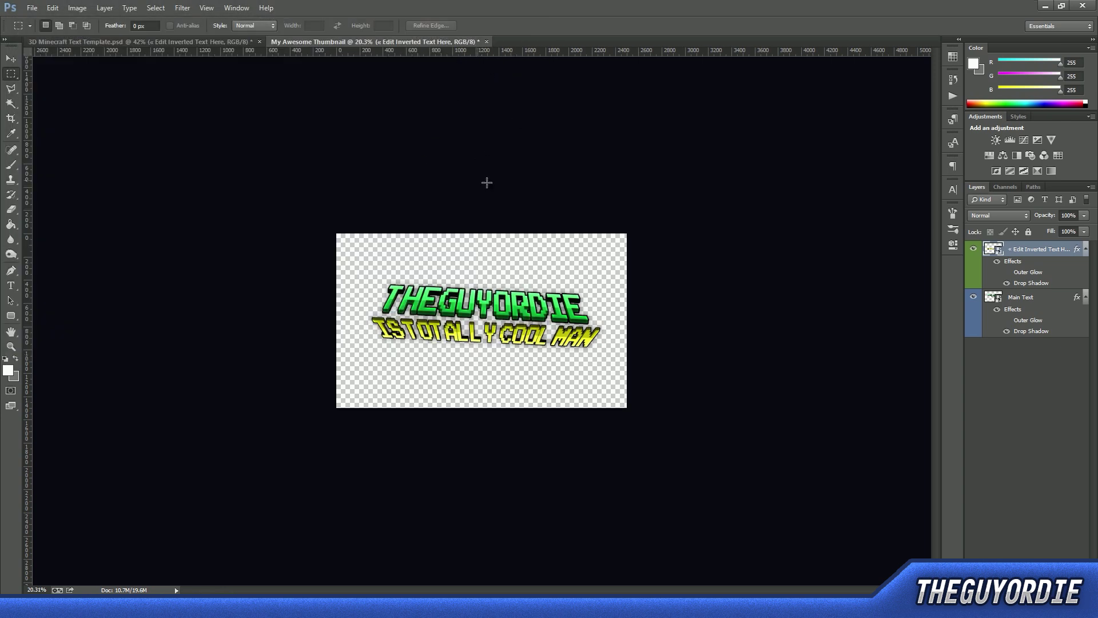
scroll(483, 323, "up", 3)
left_click_drag(203, 145, 826, 497)
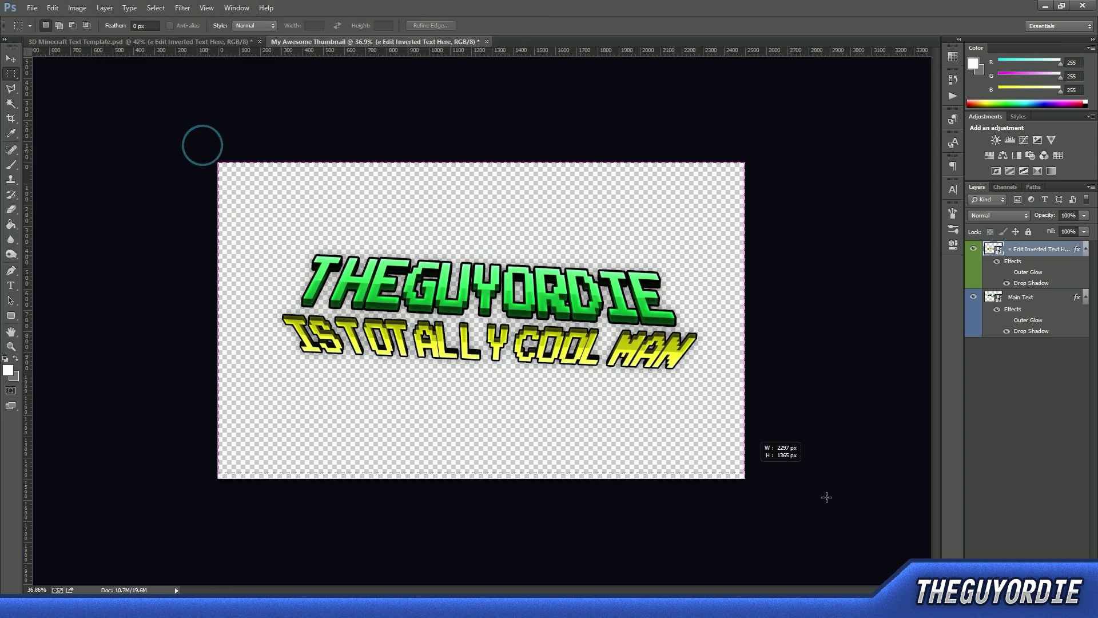
left_click(195, 42)
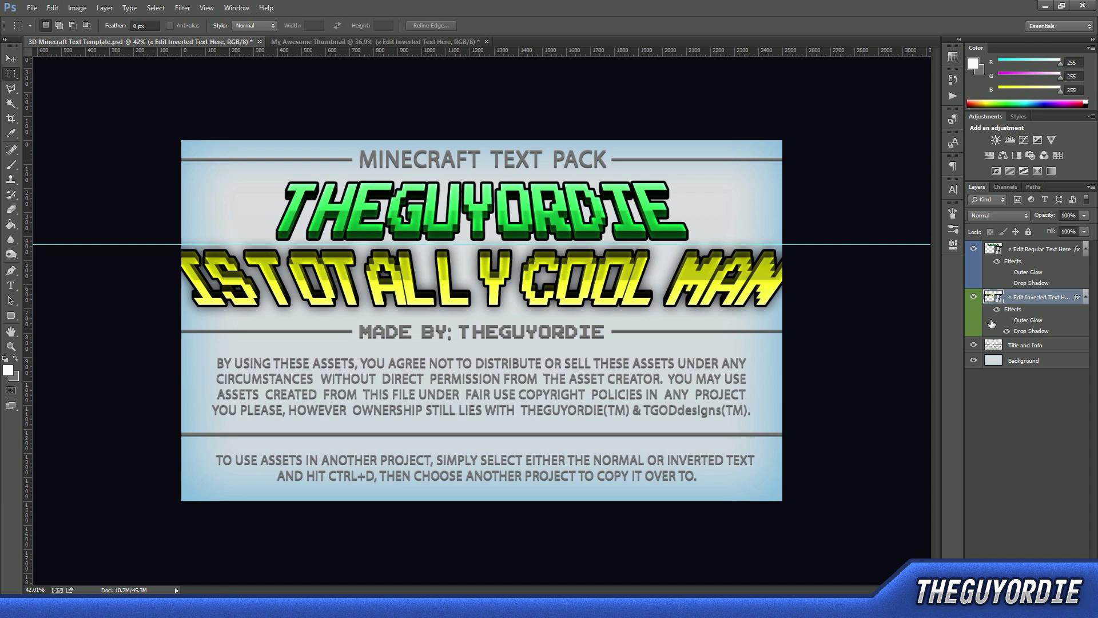
Hide the Drop Shadow effect on the Edit Inverted Text layer.
left_click(1007, 331)
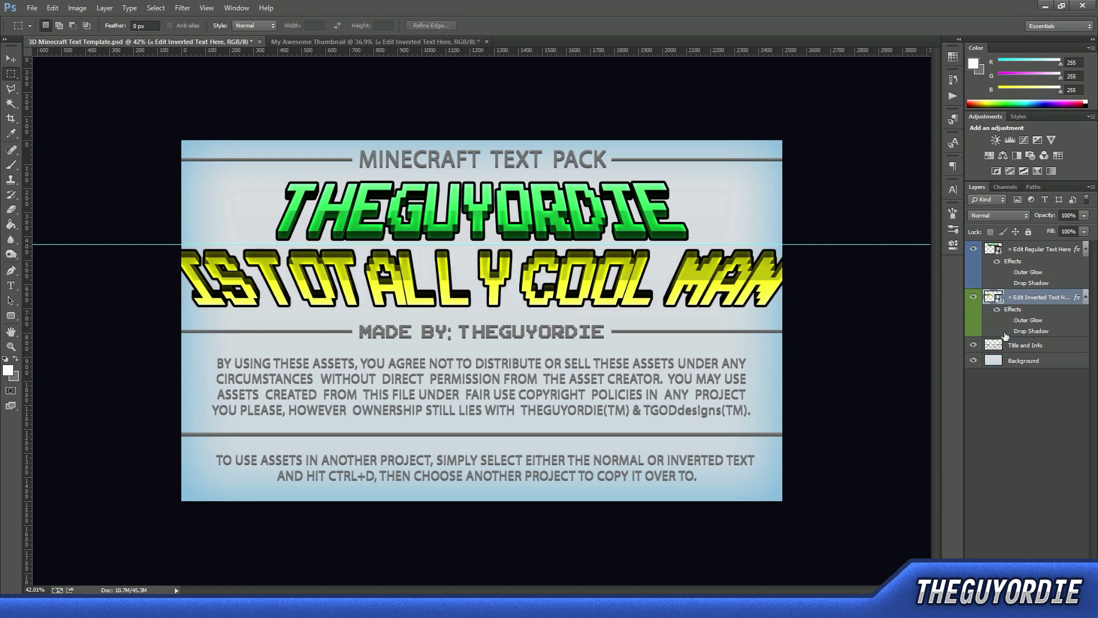
left_click(1007, 331)
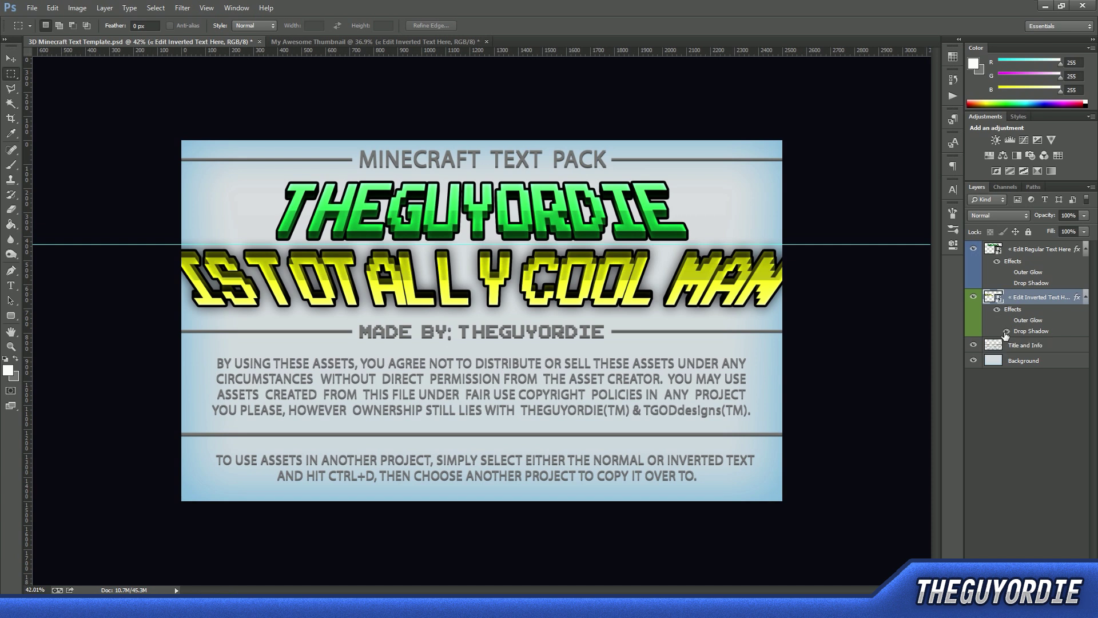
left_click(1007, 332)
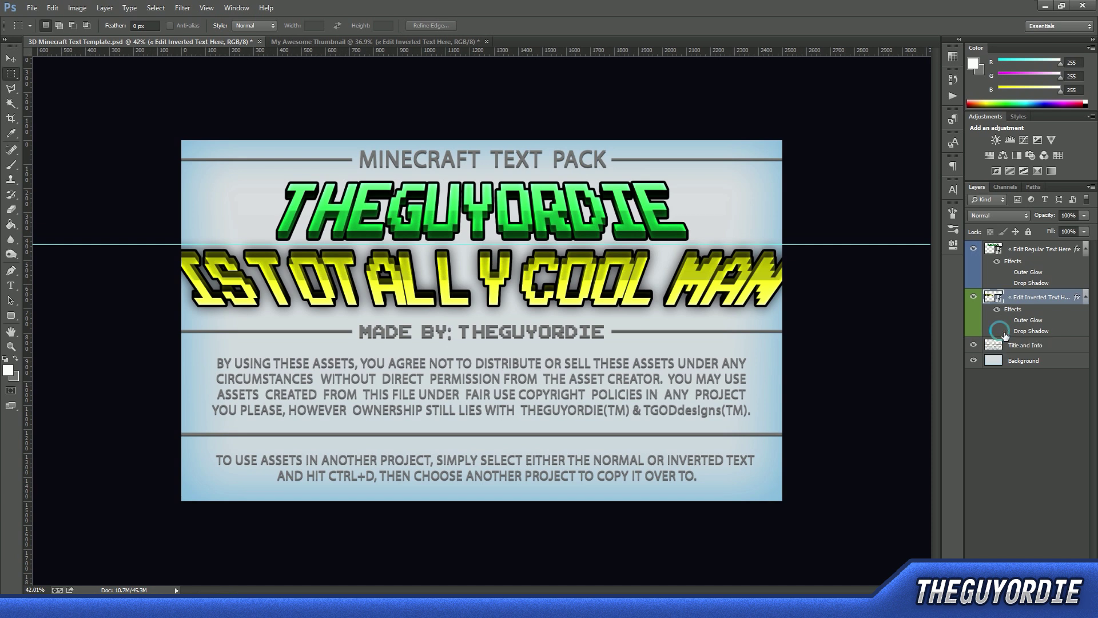